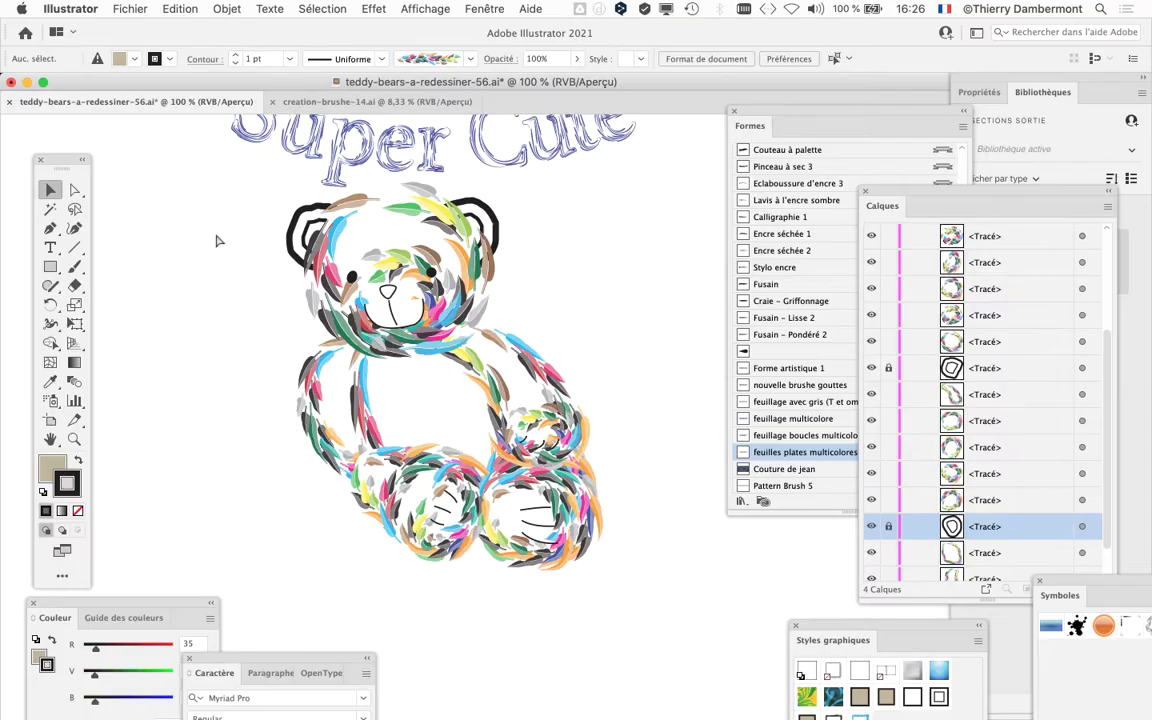
# Using outline view, select the outer head contour and the muzzle circle of the teddy bear together, and return to the preview
pyautogui.press('super+y')
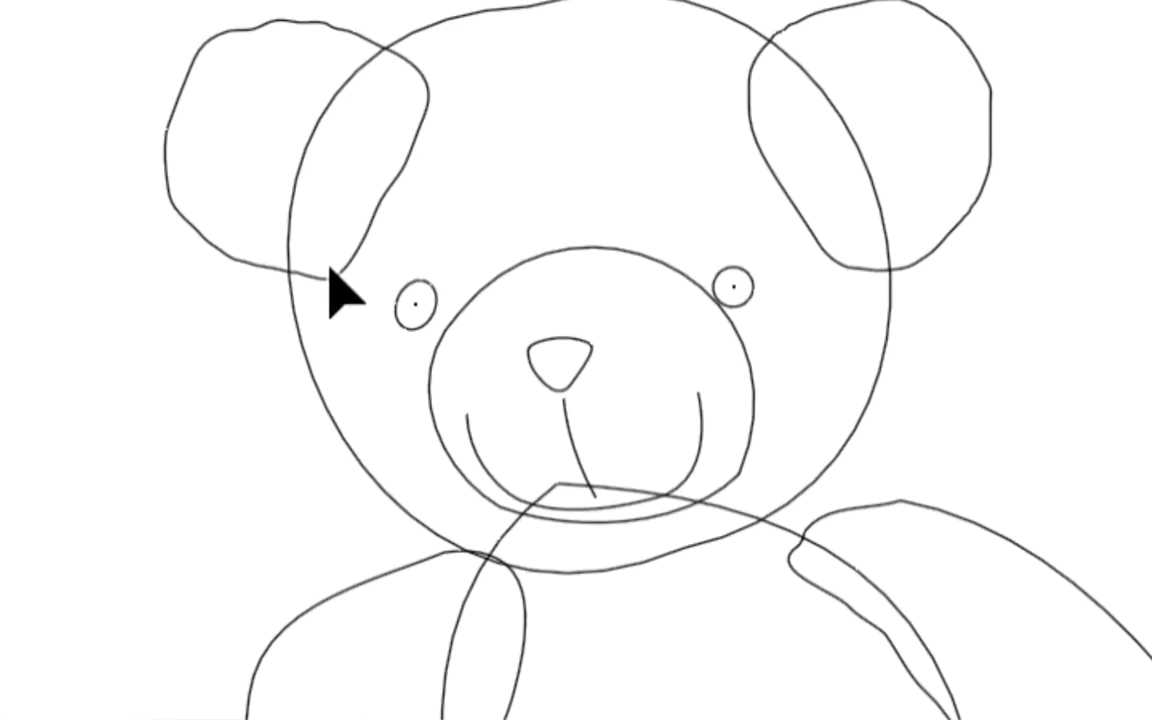
pyautogui.scroll(-2, 330, 270)
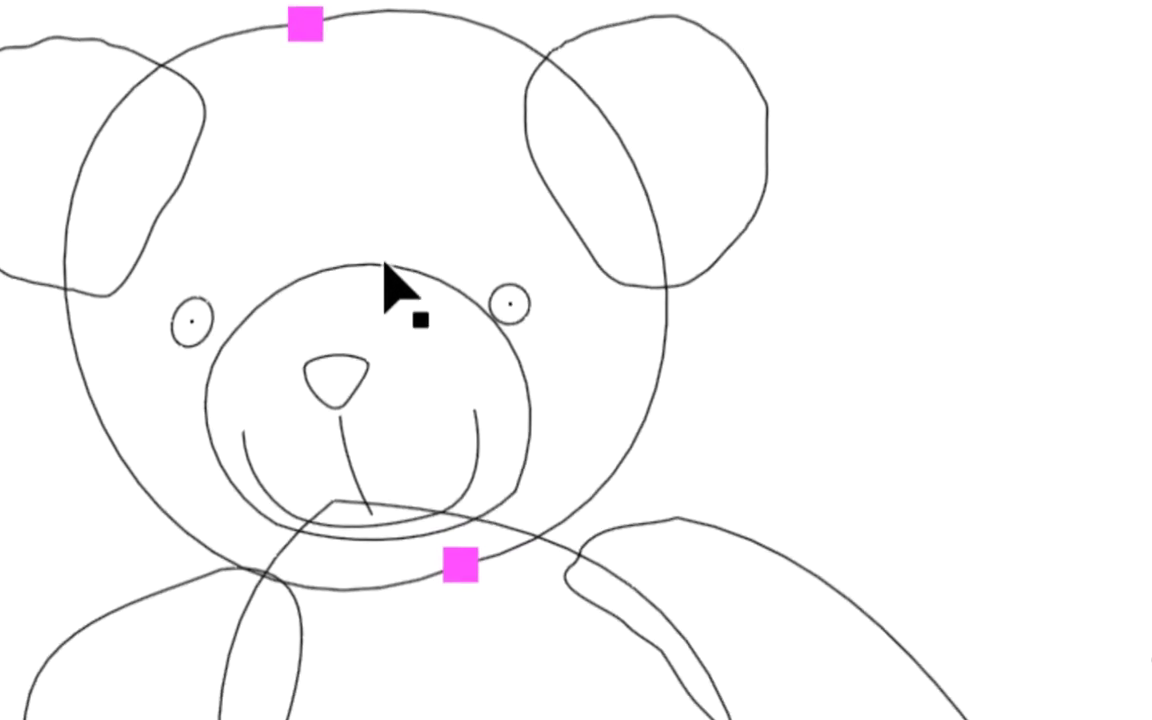
pyautogui.keyDown('shift'); pyautogui.click(384, 263); pyautogui.keyUp('shift')
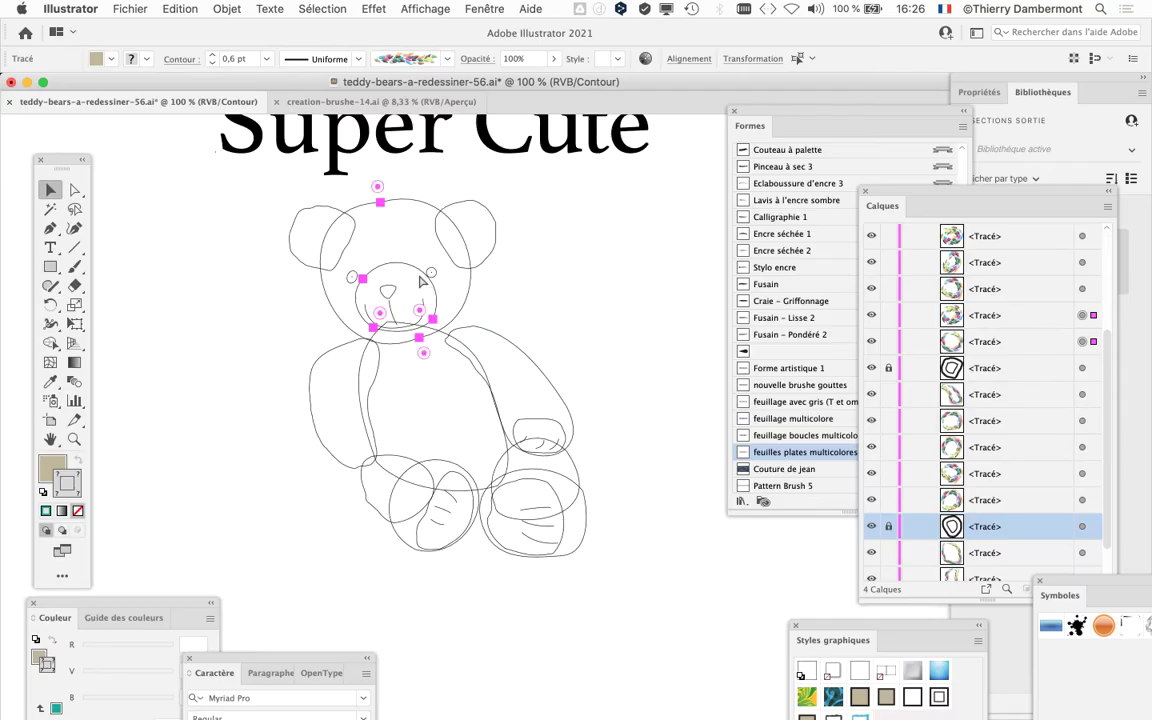
pyautogui.press('super+y')
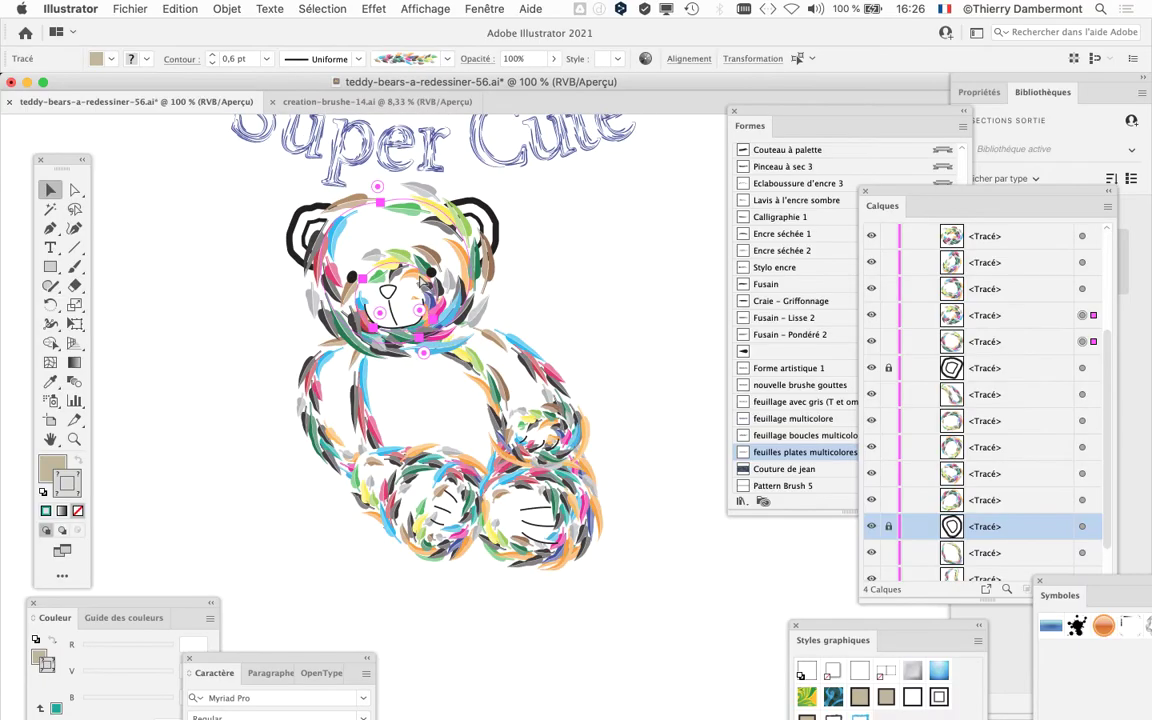
pyautogui.scroll(2, 371, 273)
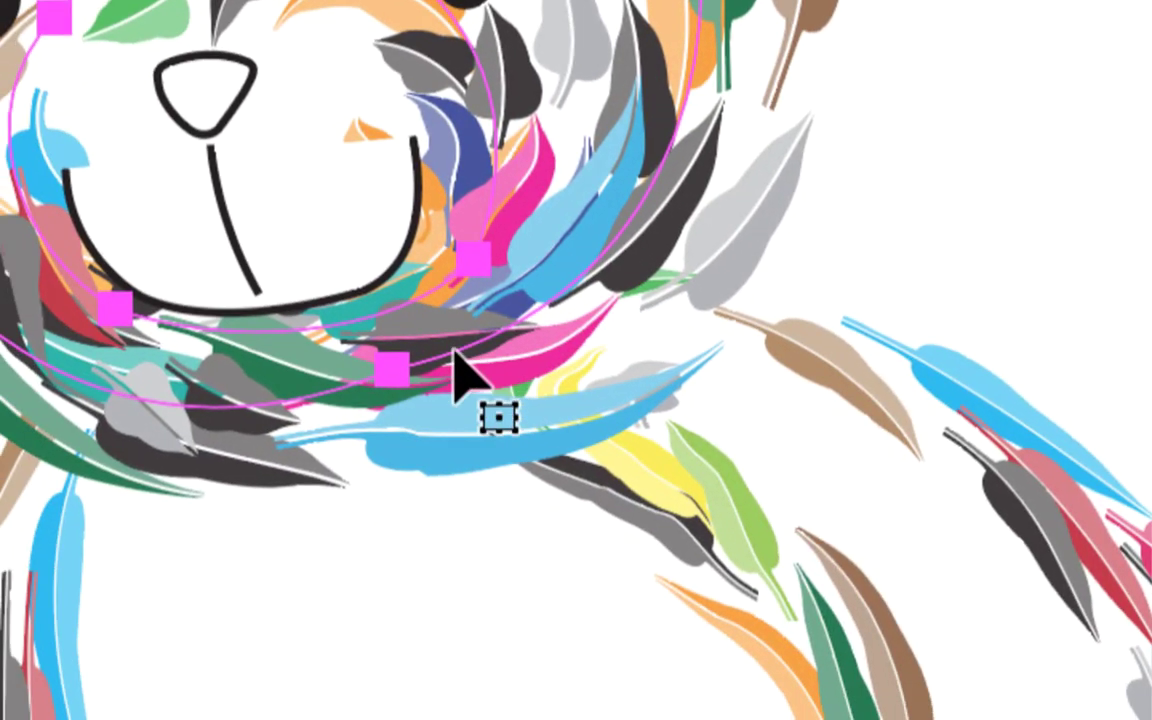
pyautogui.press('super+y')
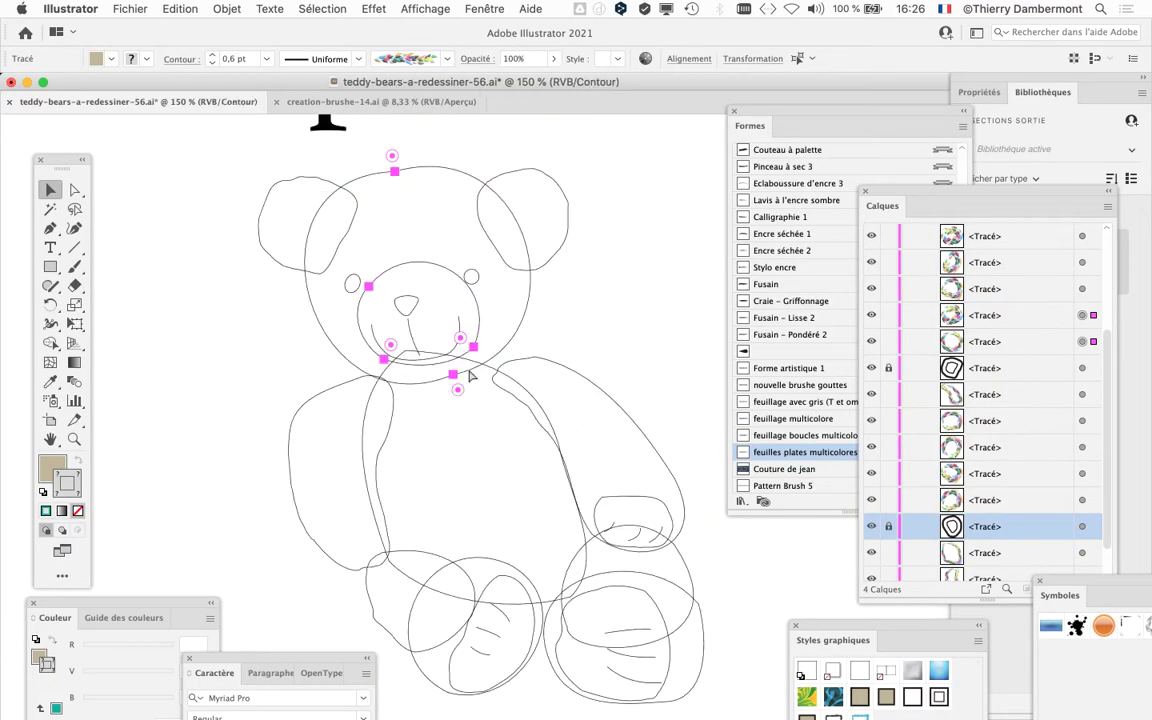
pyautogui.press('super+y')
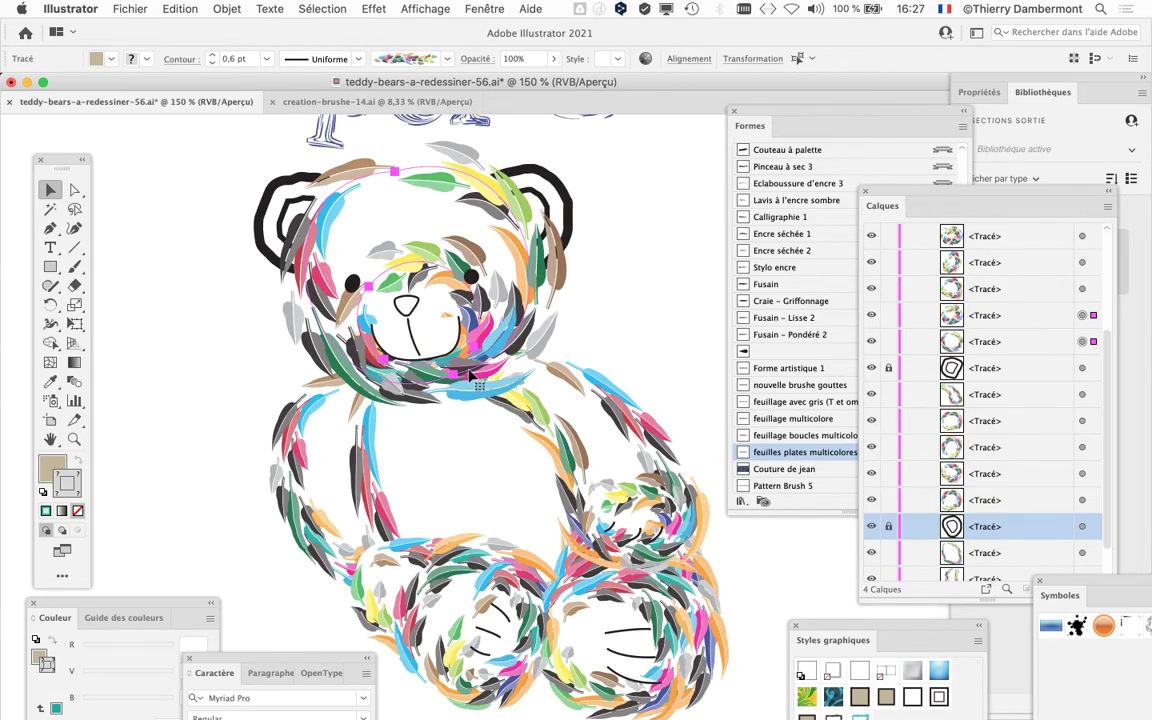
pyautogui.hscroll(5, 437, 397)
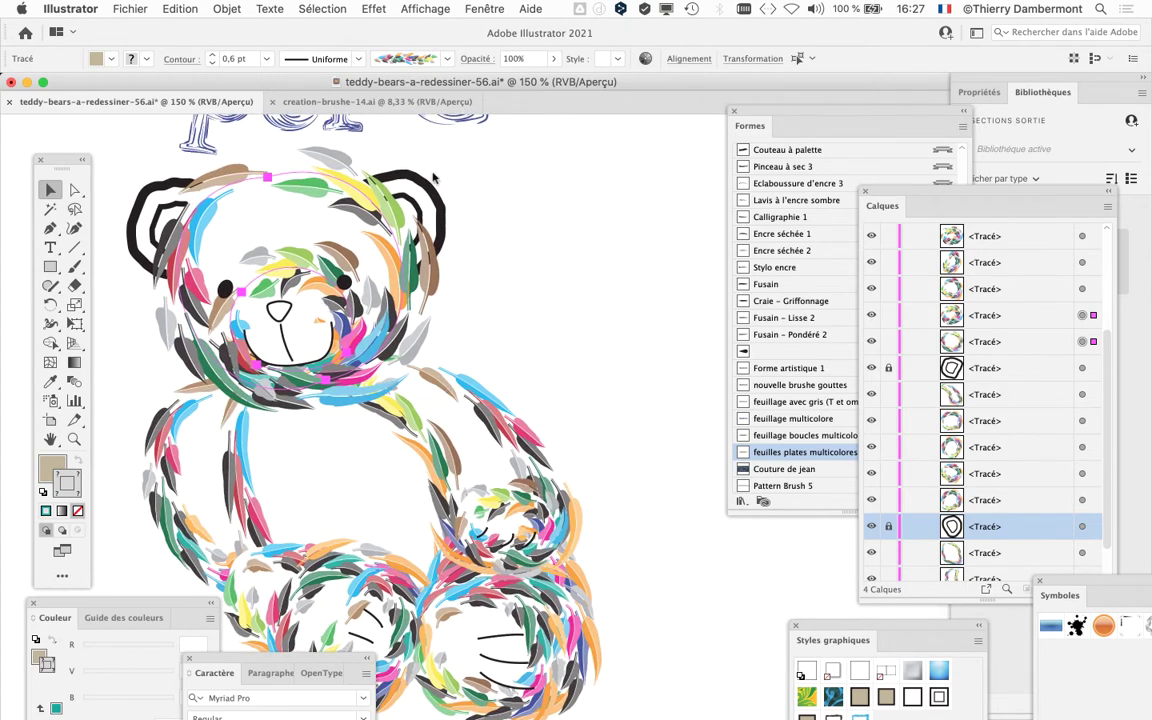
# Open the stroke settings, set the selected head and muzzle paths' stroke weight to 0.3 pt, and deselect them
pyautogui.click(472, 8)
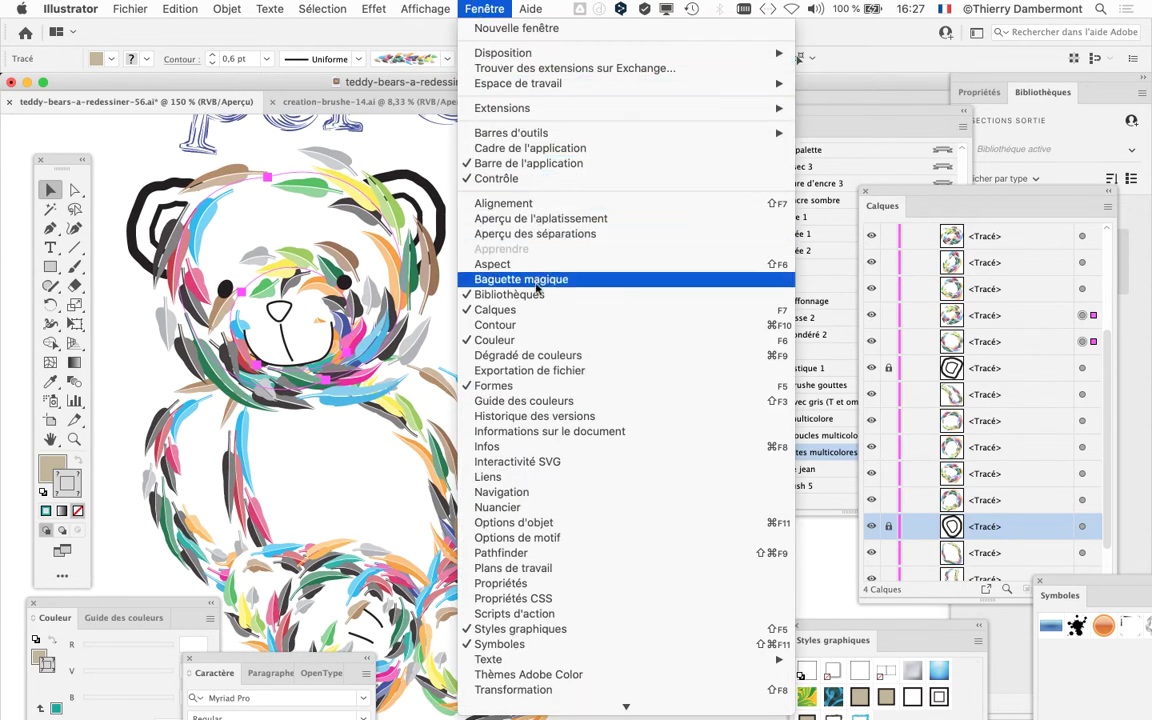
pyautogui.click(540, 325)
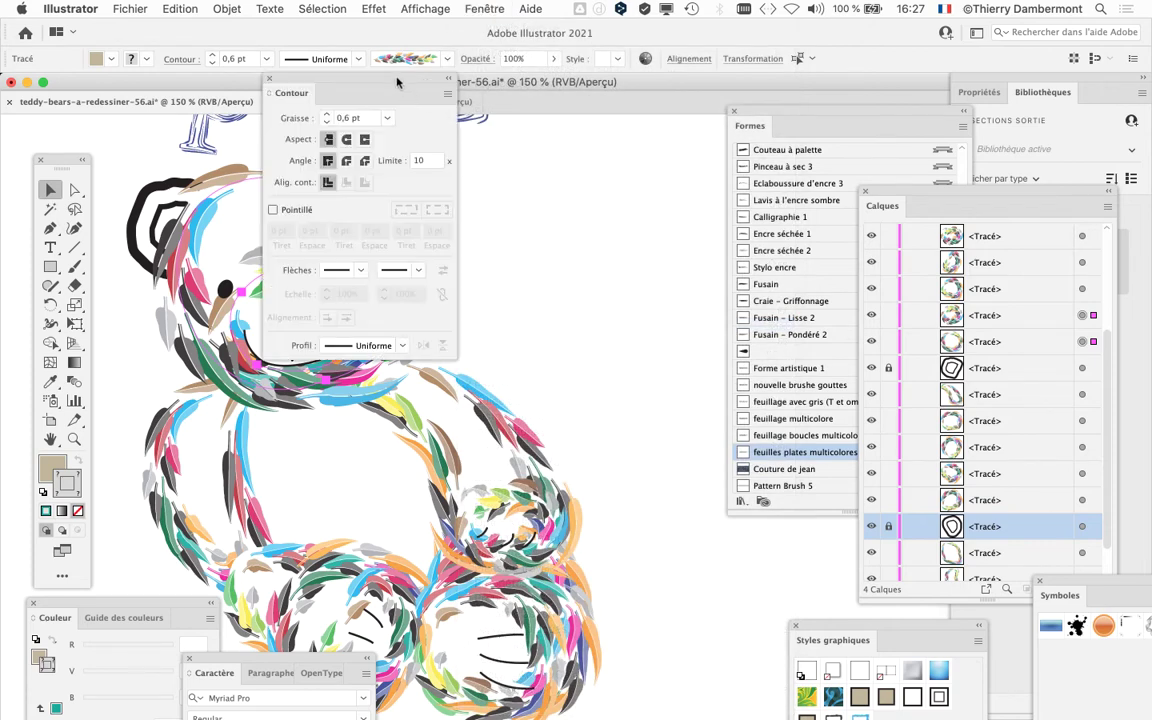
pyautogui.moveTo(397, 82); pyautogui.dragTo(596, 194)
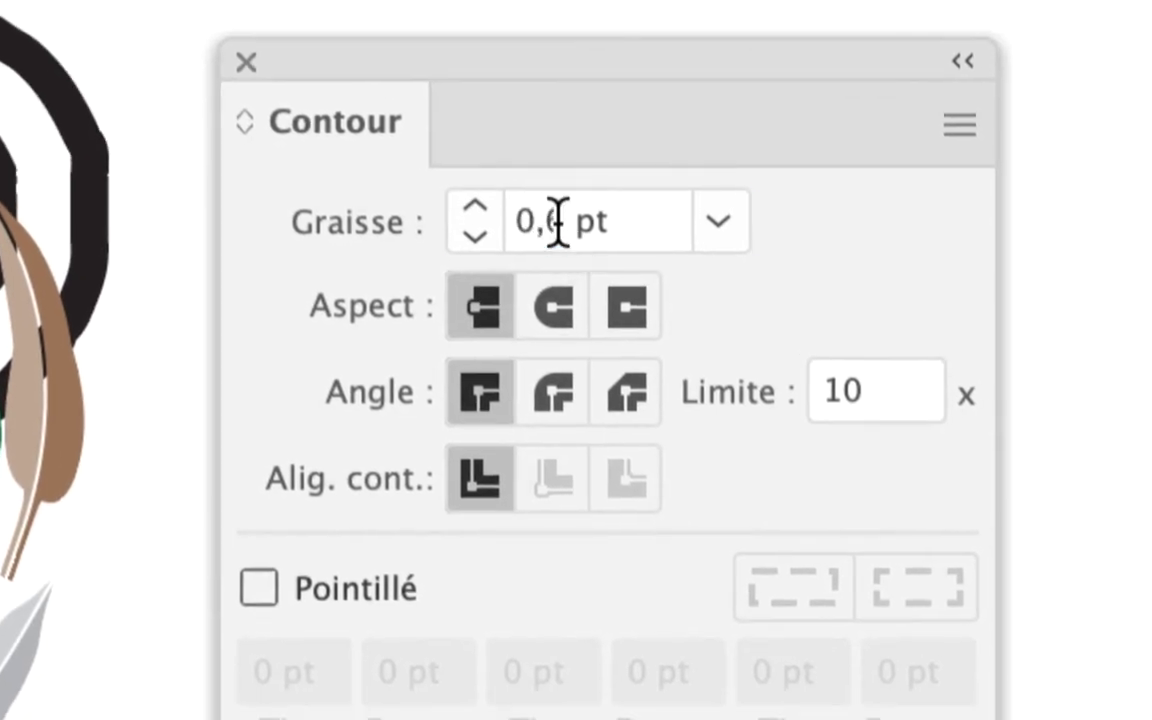
pyautogui.click(590, 253)
pyautogui.doubleClick(590, 253)
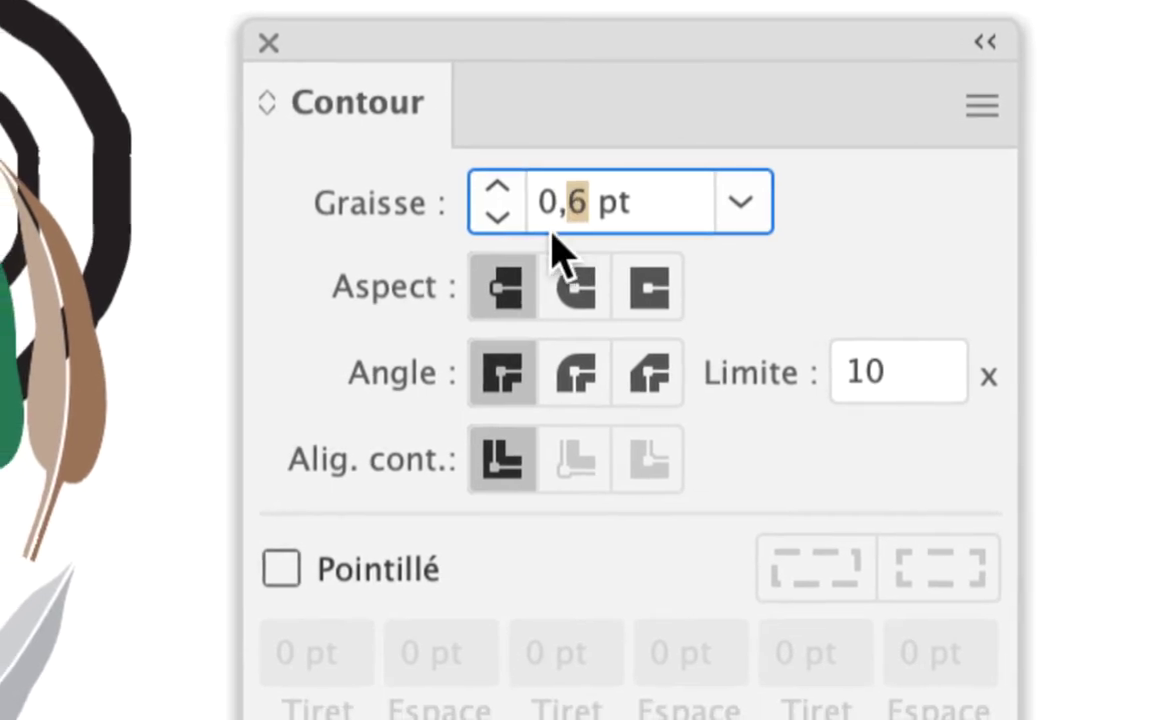
pyautogui.write('3')
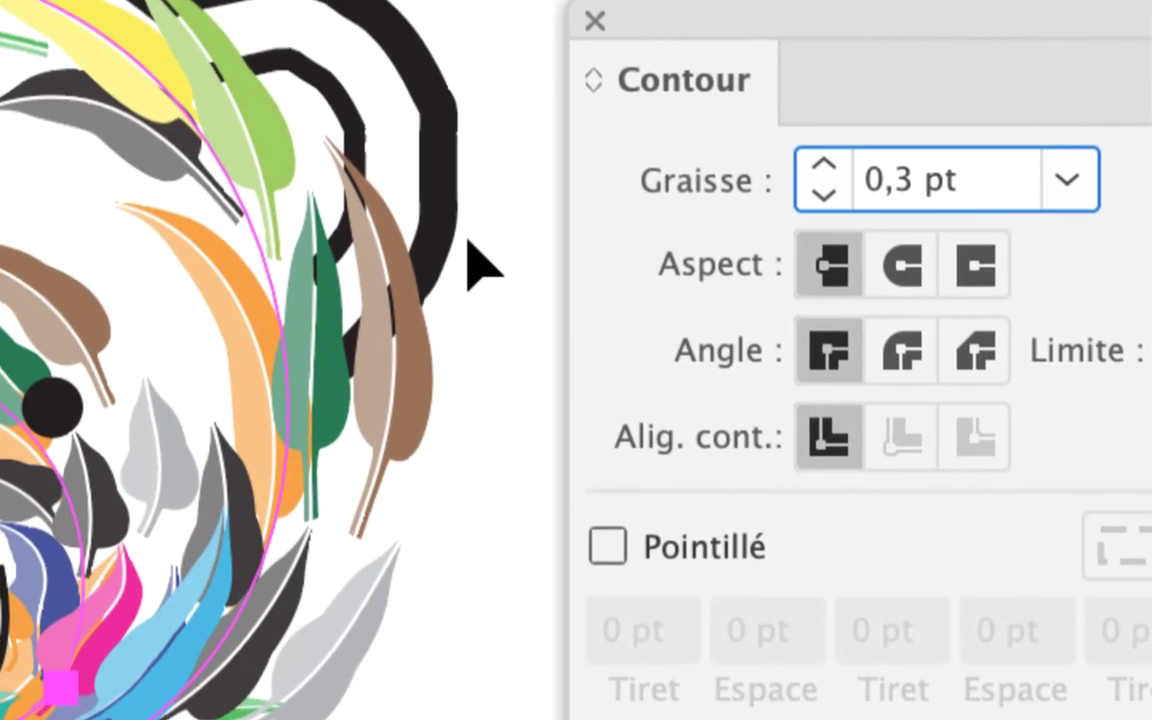
pyautogui.press('Return')
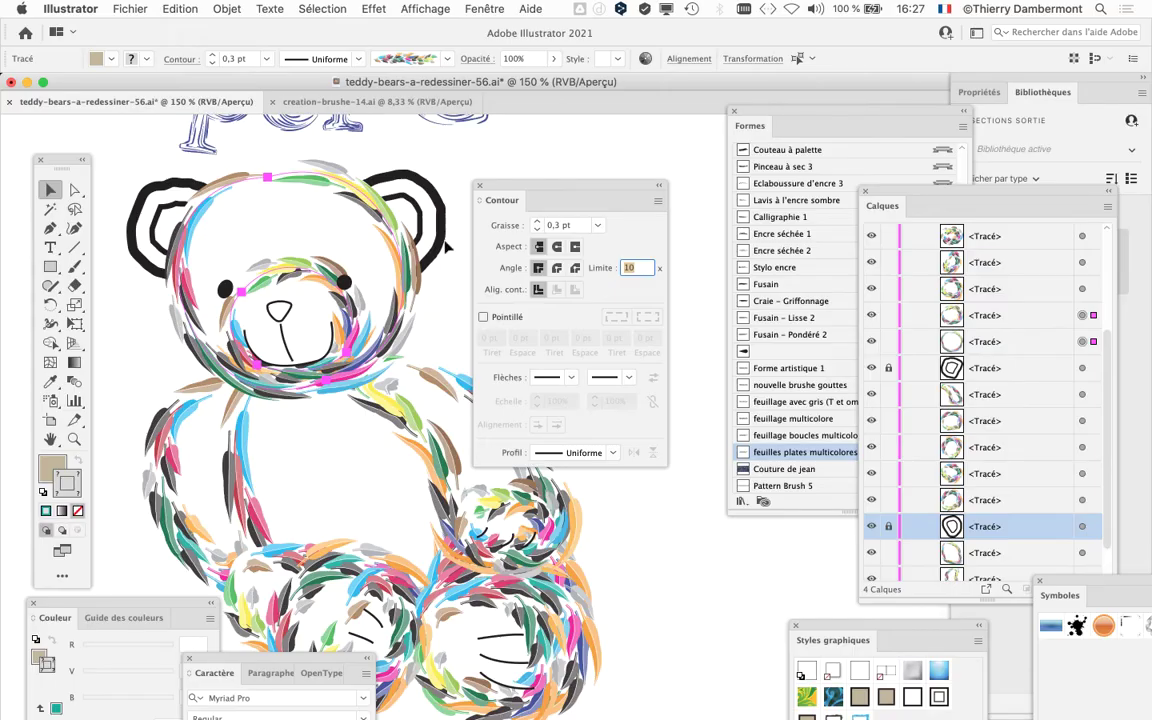
pyautogui.moveTo(515, 188); pyautogui.dragTo(627, 148)
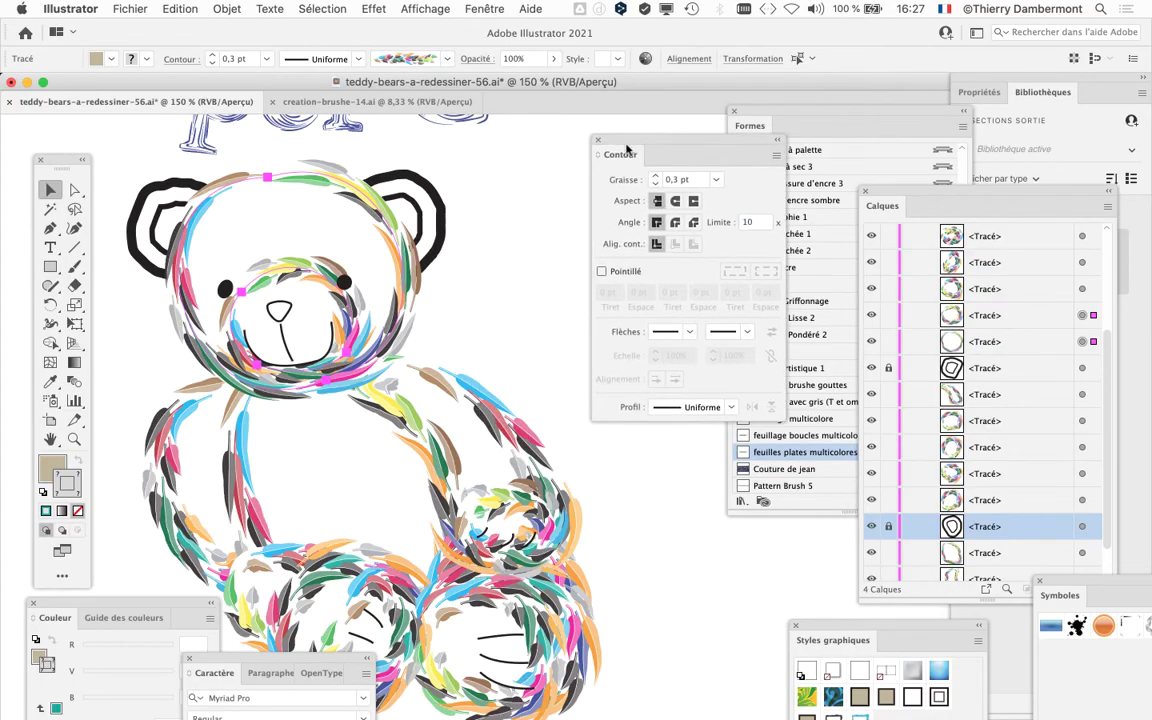
pyautogui.click(503, 381)
# Select the bear's body, arm, leg and paw paths in outline view, return to preview, and set their stroke weight to 0.2 pt
pyautogui.scroll(-5, 500, 375)
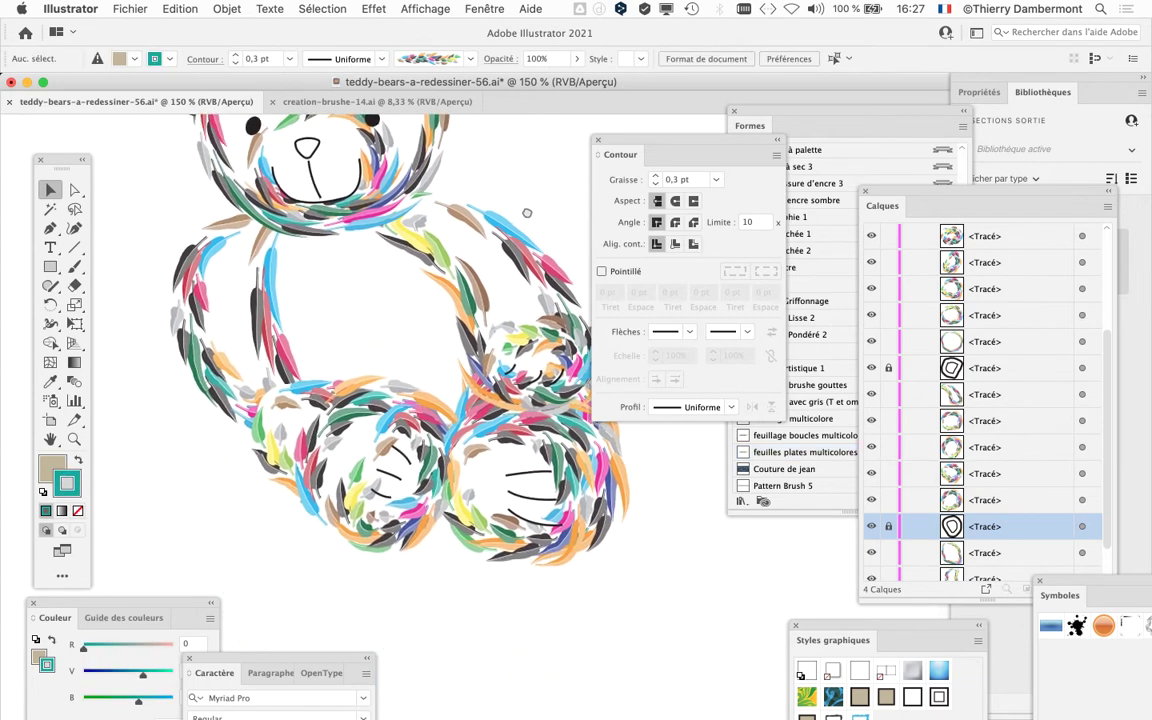
pyautogui.moveTo(512, 225); pyautogui.dragTo(449, 257)
pyautogui.press('super+y')
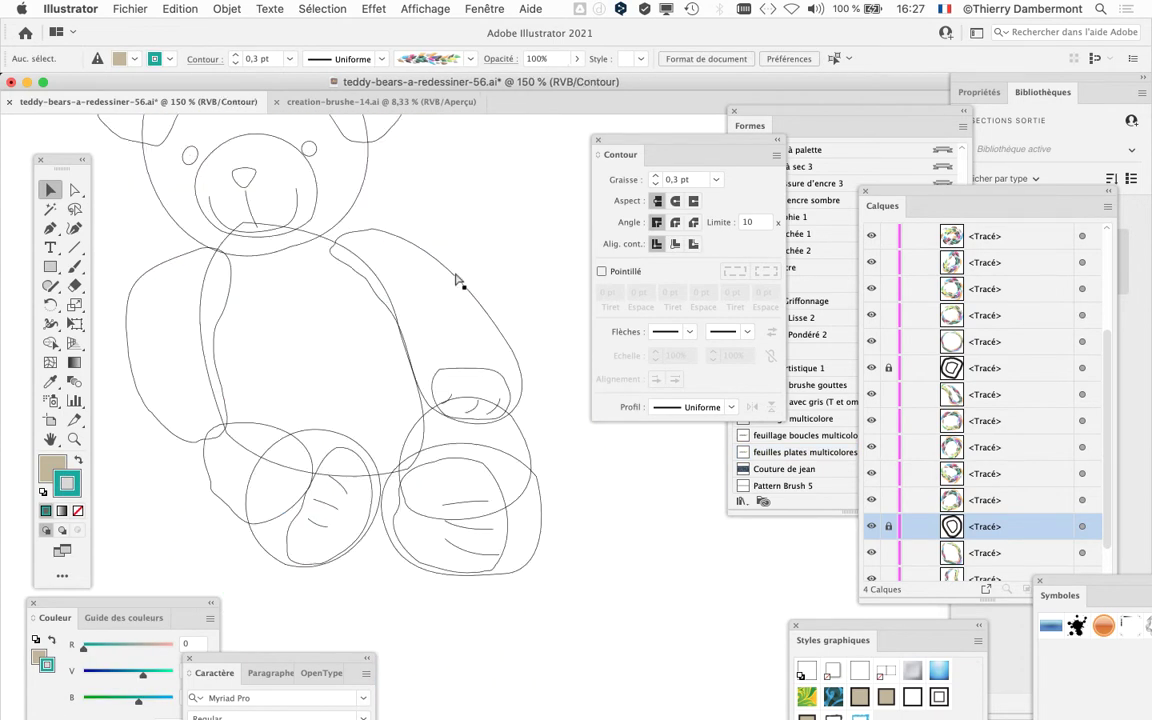
pyautogui.click(260, 369)
pyautogui.click(117, 287)
pyautogui.moveTo(60, 158); pyautogui.dragTo(37, 168)
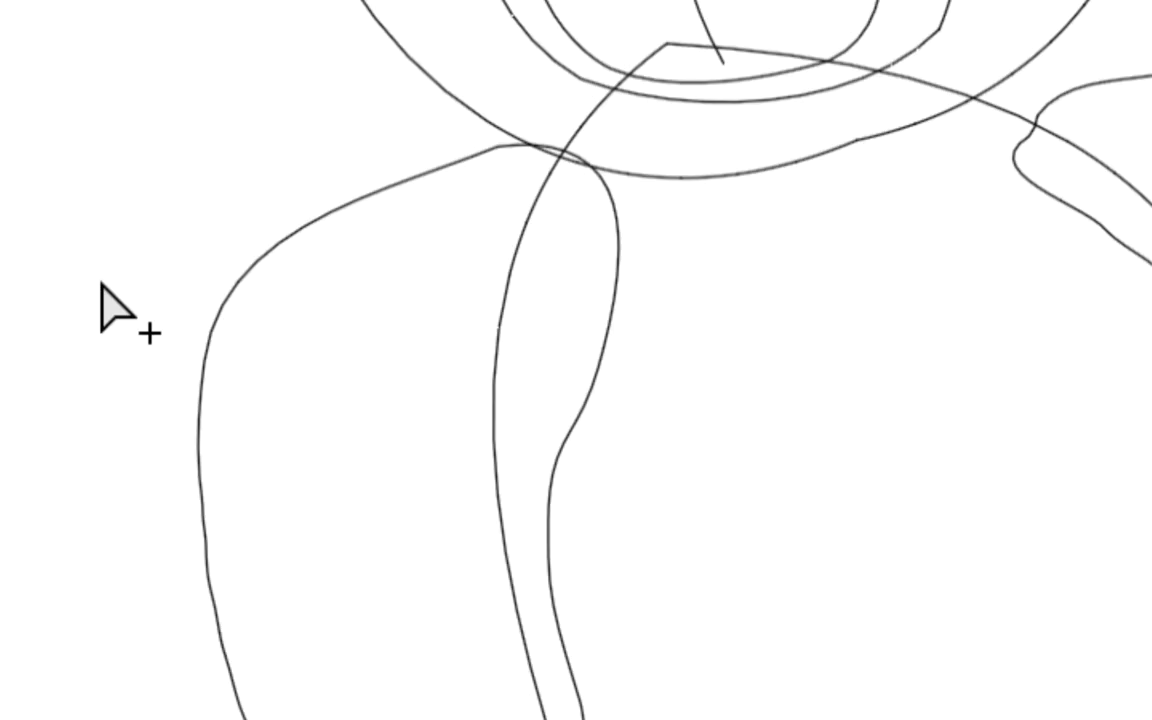
pyautogui.moveTo(101, 285); pyautogui.dragTo(486, 506)
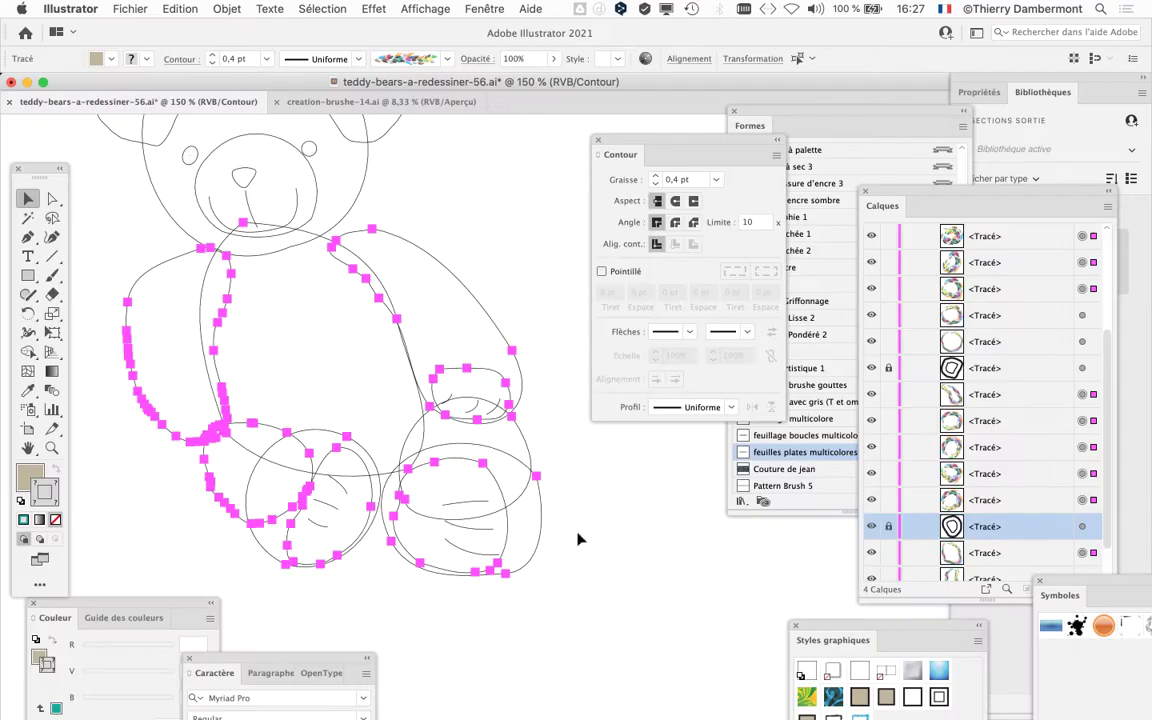
pyautogui.moveTo(443, 442)
pyautogui.mouseDown()
pyautogui.moveTo(460, 519)
pyautogui.moveTo(464, 448)
pyautogui.mouseUp()
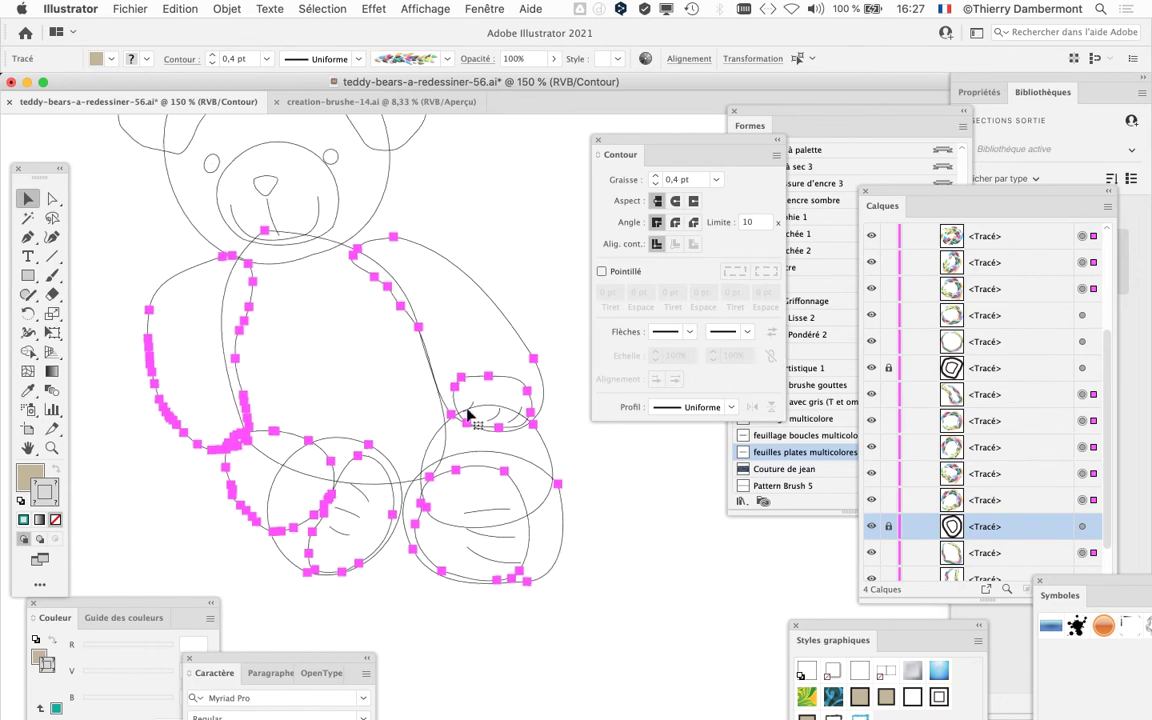
pyautogui.press('super+y')
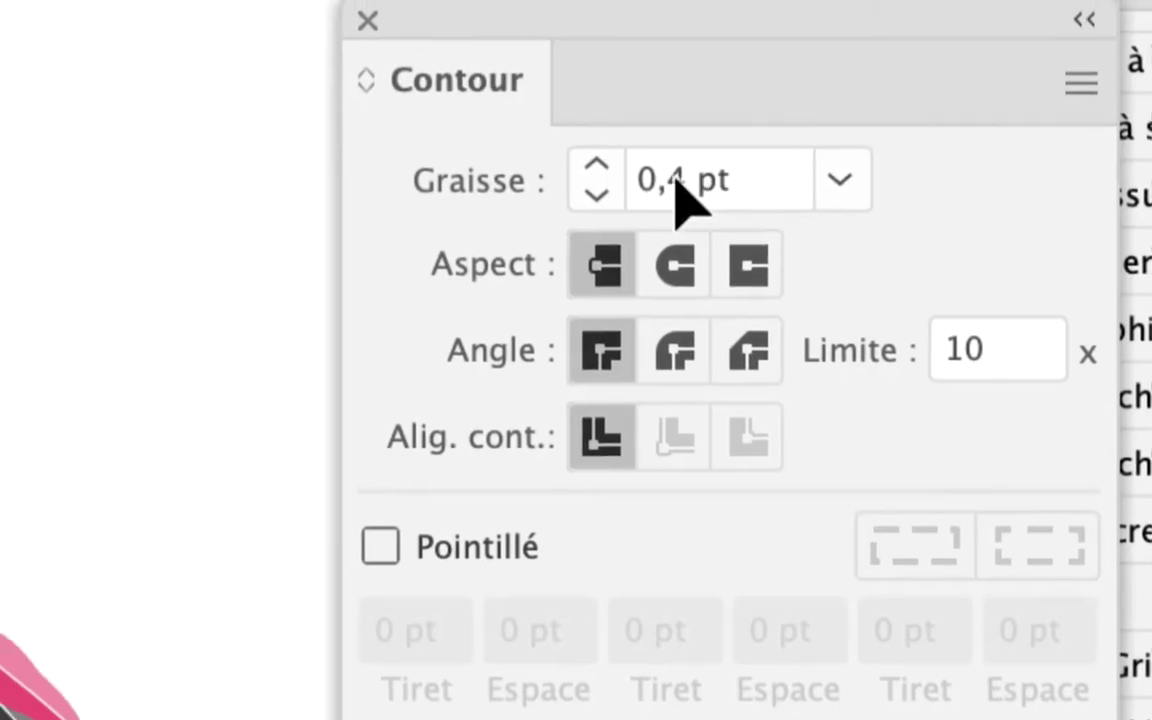
pyautogui.doubleClick(673, 179)
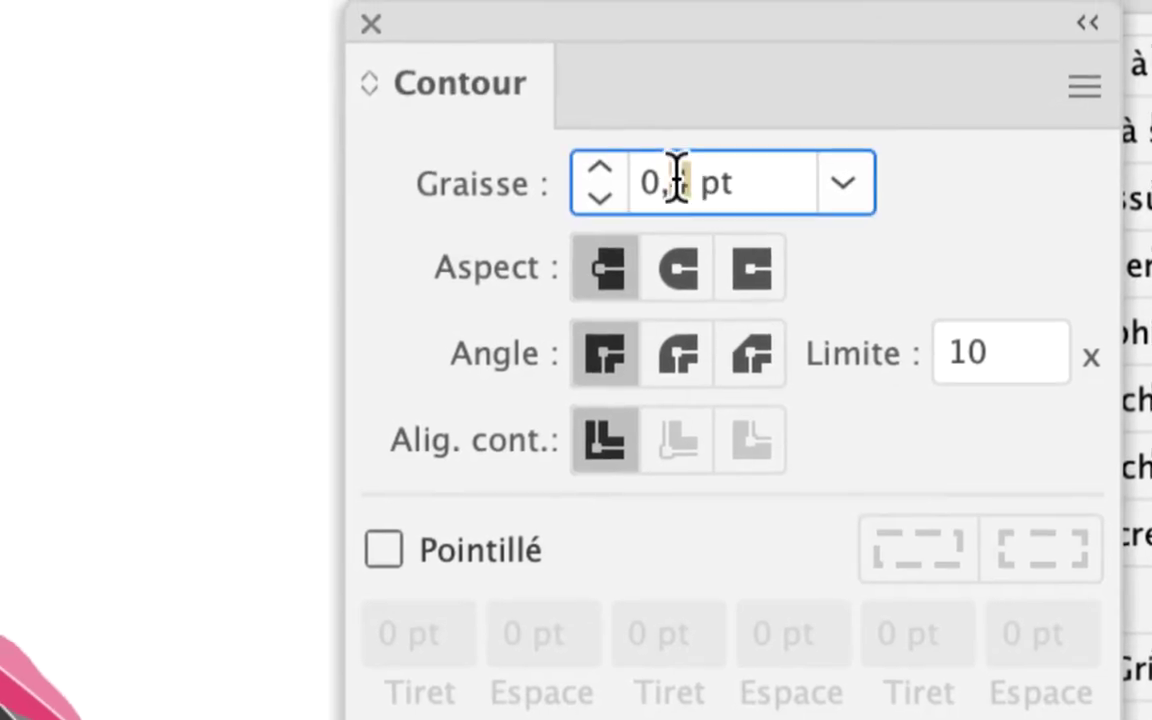
pyautogui.write('2')
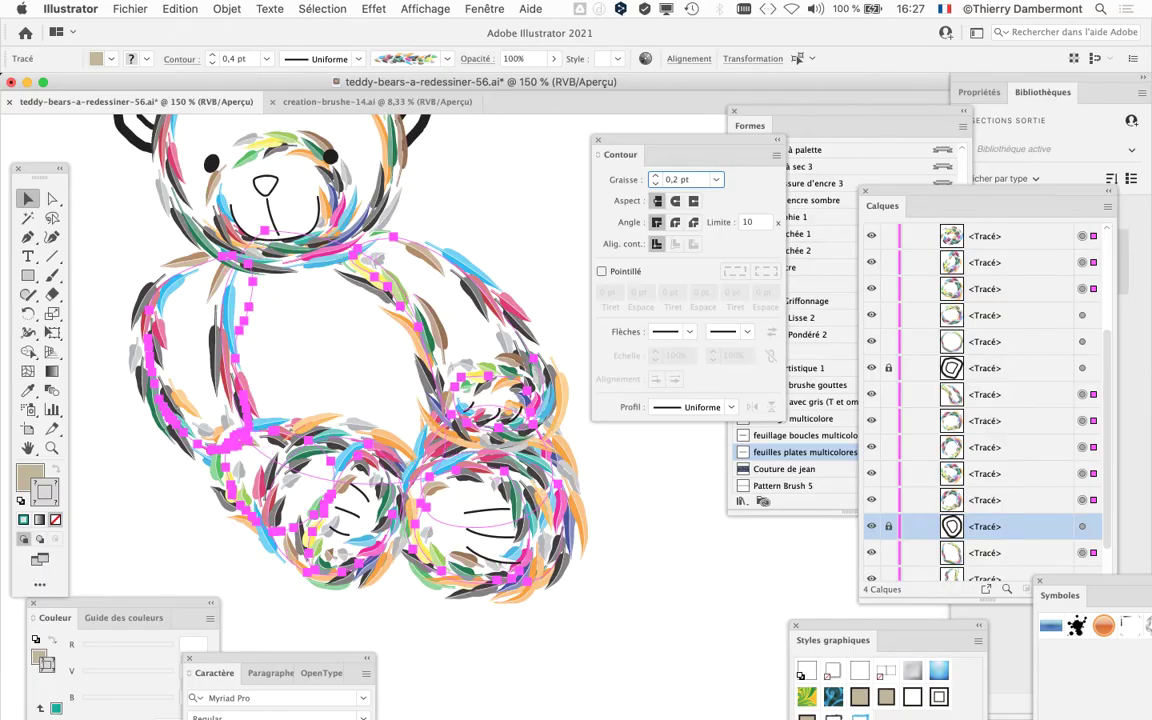
pyautogui.press('Tab')
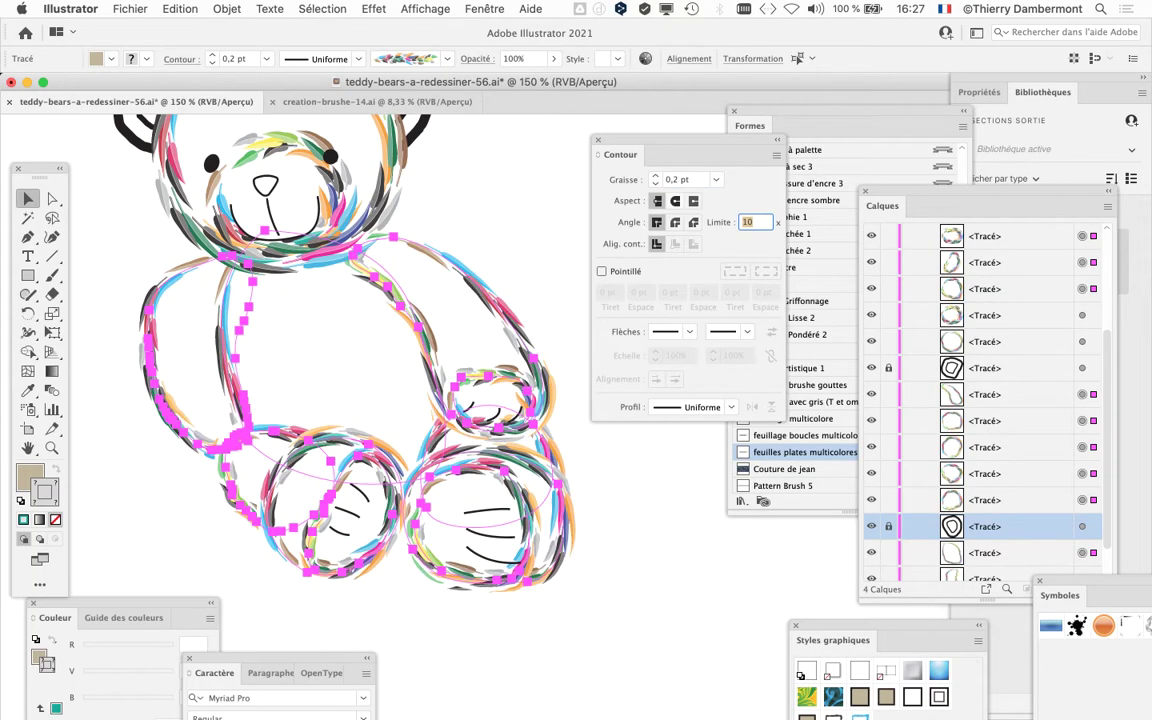
# Increase the stroke weight of the selected body and limb paths to 0.6 pt
pyautogui.doubleClick(675, 179)
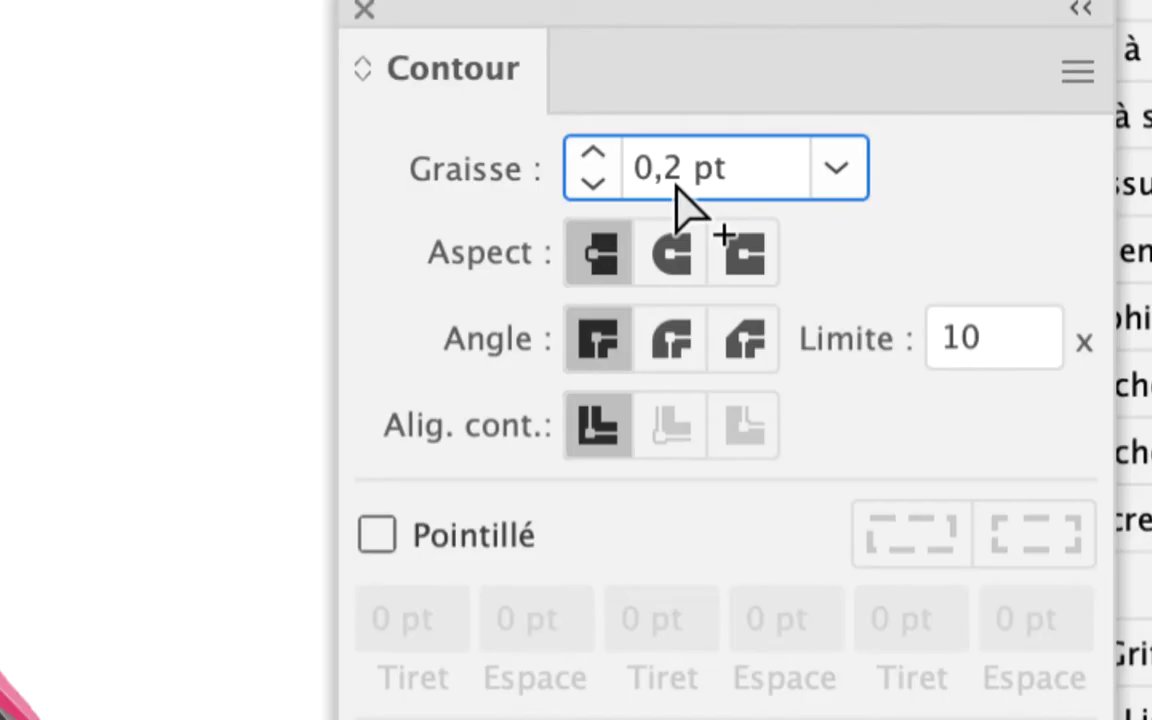
pyautogui.click(675, 184)
pyautogui.doubleClick(677, 184)
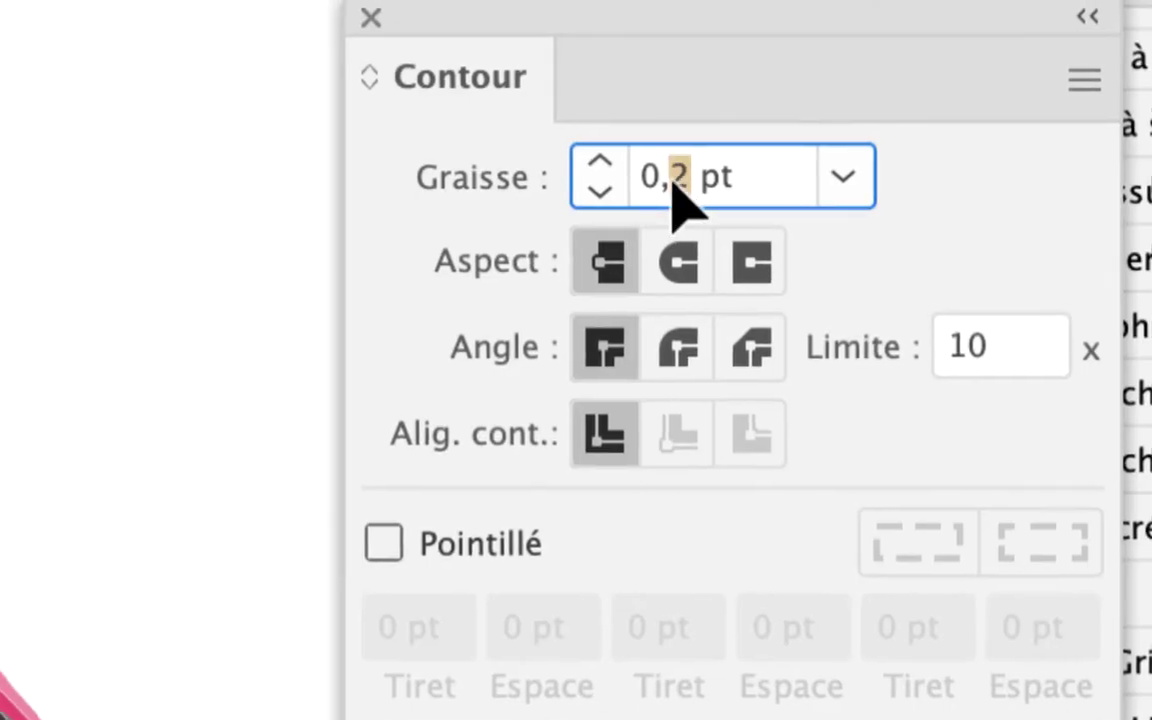
pyautogui.write('6')
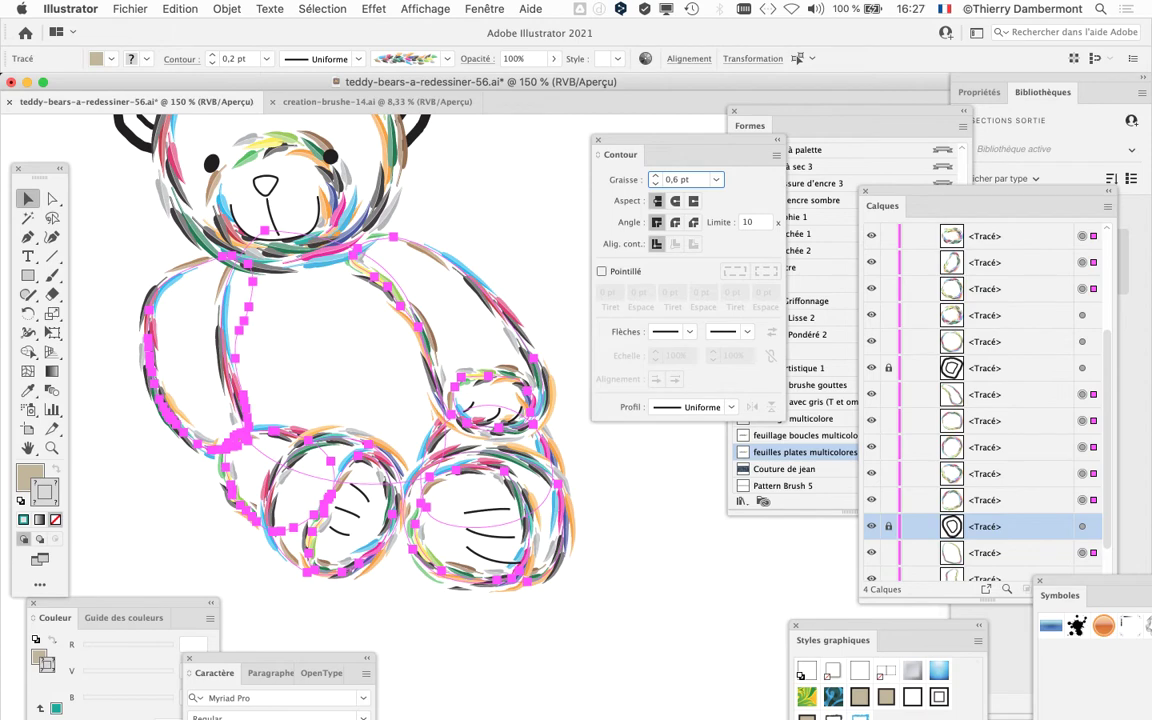
pyautogui.press('Tab')
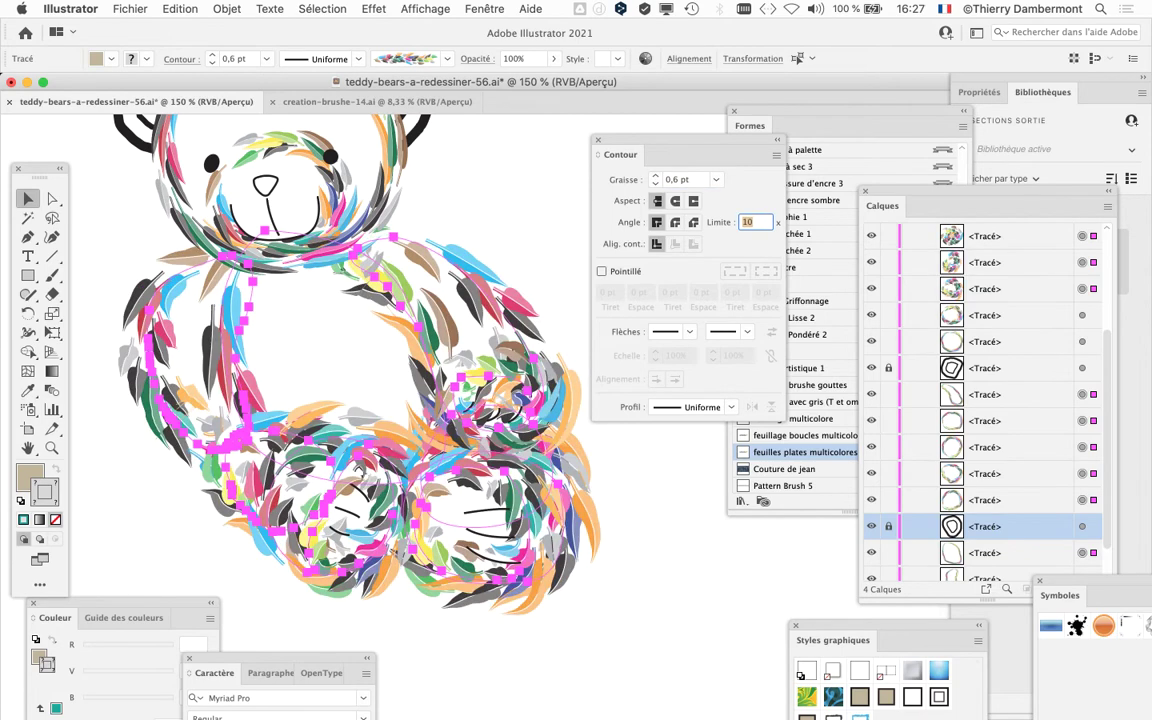
# Set the stroke weight of the body and limb paths to 0.5 pt and deselect the artwork
pyautogui.click(678, 180)
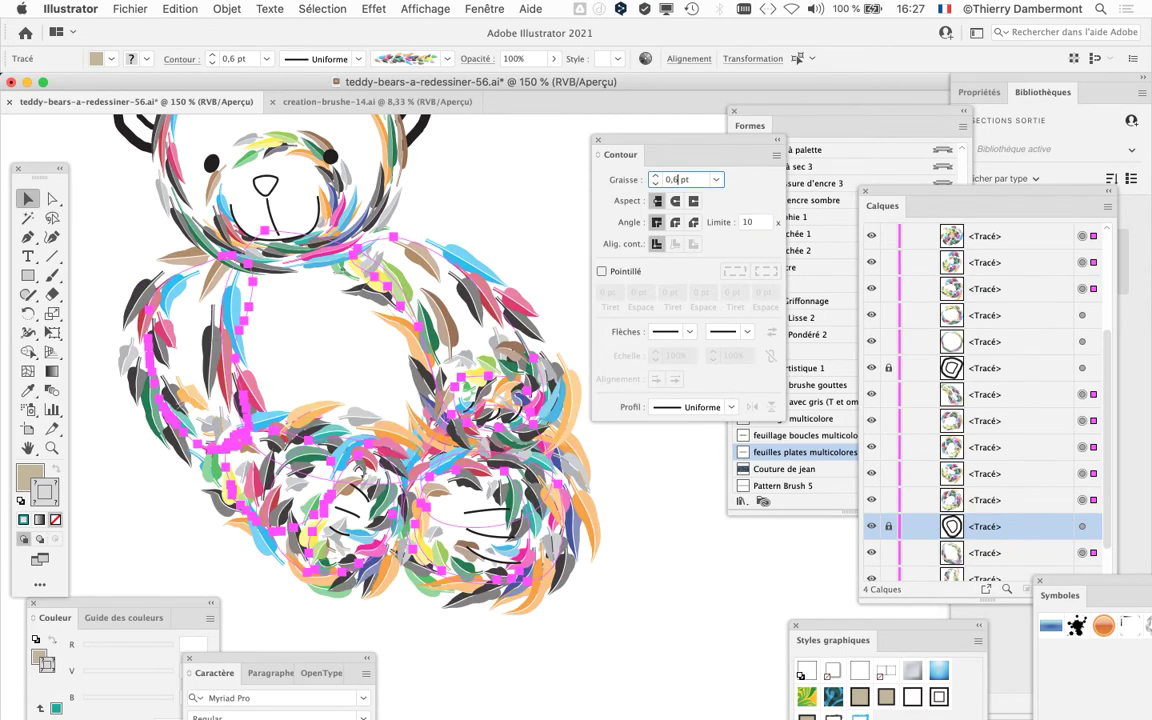
pyautogui.press('BackSpace')
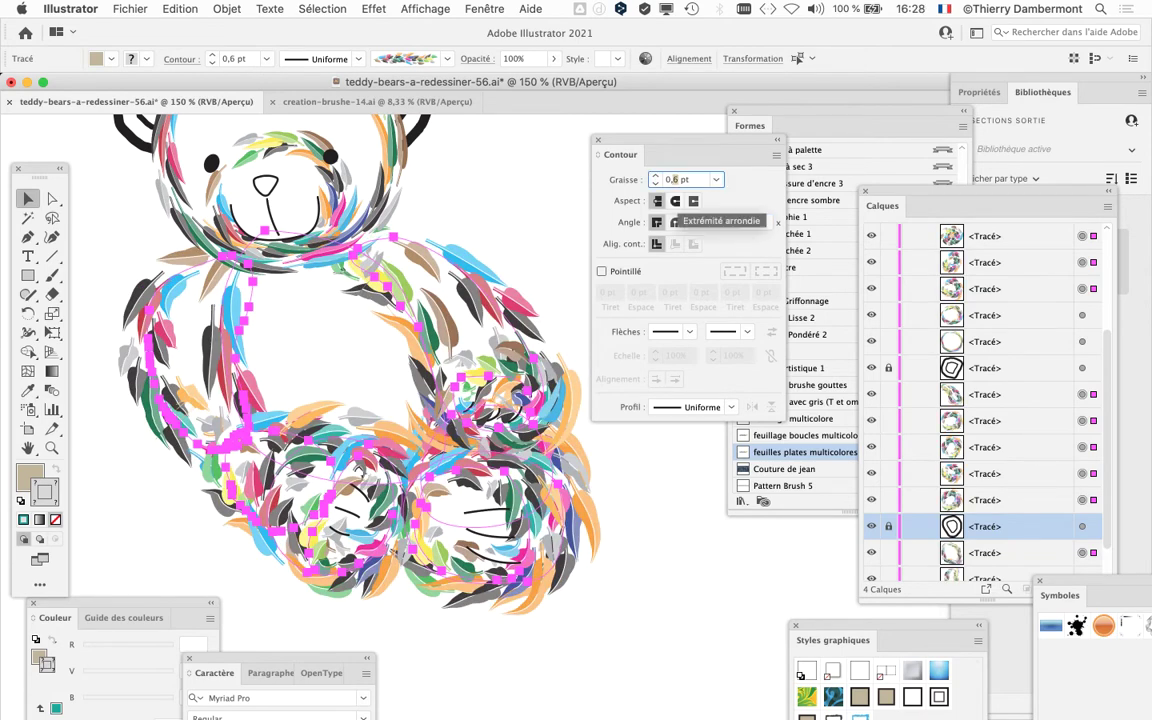
pyautogui.write('5')
pyautogui.press('Tab')
pyautogui.click(482, 208)
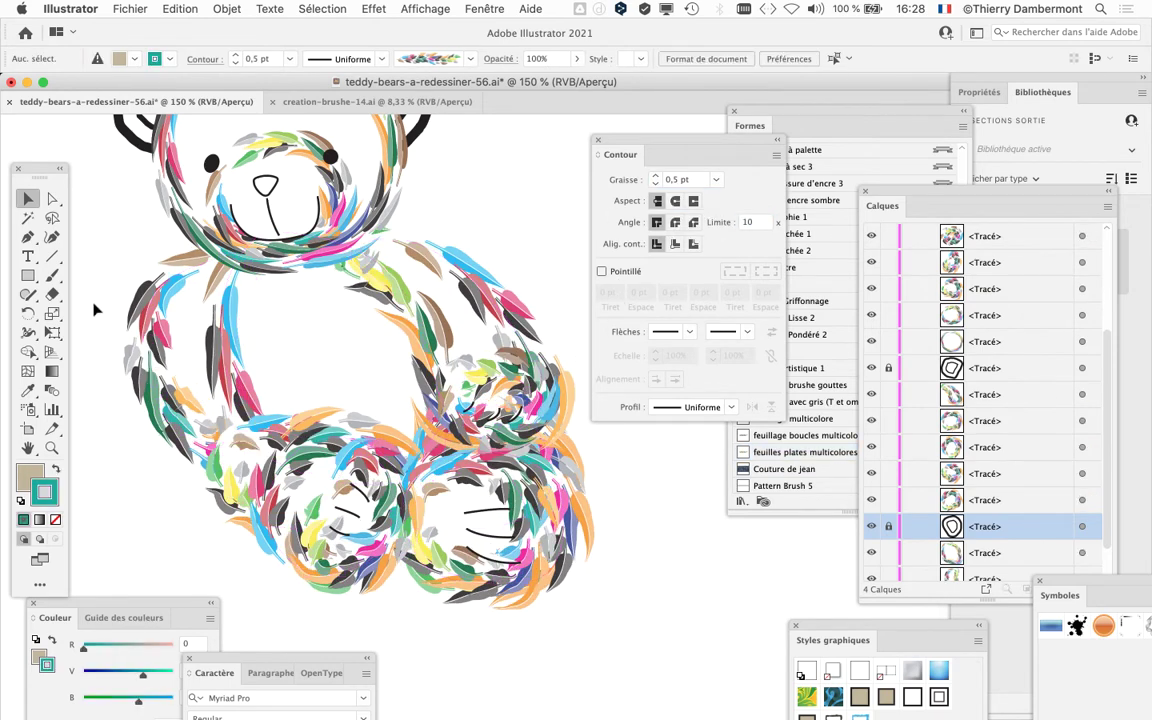
# Reselect the bear's body, arm, leg and paw paths and set their stroke weight to 0.4 pt
pyautogui.moveTo(95, 310)
pyautogui.mouseDown()
pyautogui.moveTo(400, 525)
pyautogui.moveTo(557, 544)
pyautogui.moveTo(622, 498)
pyautogui.mouseUp()
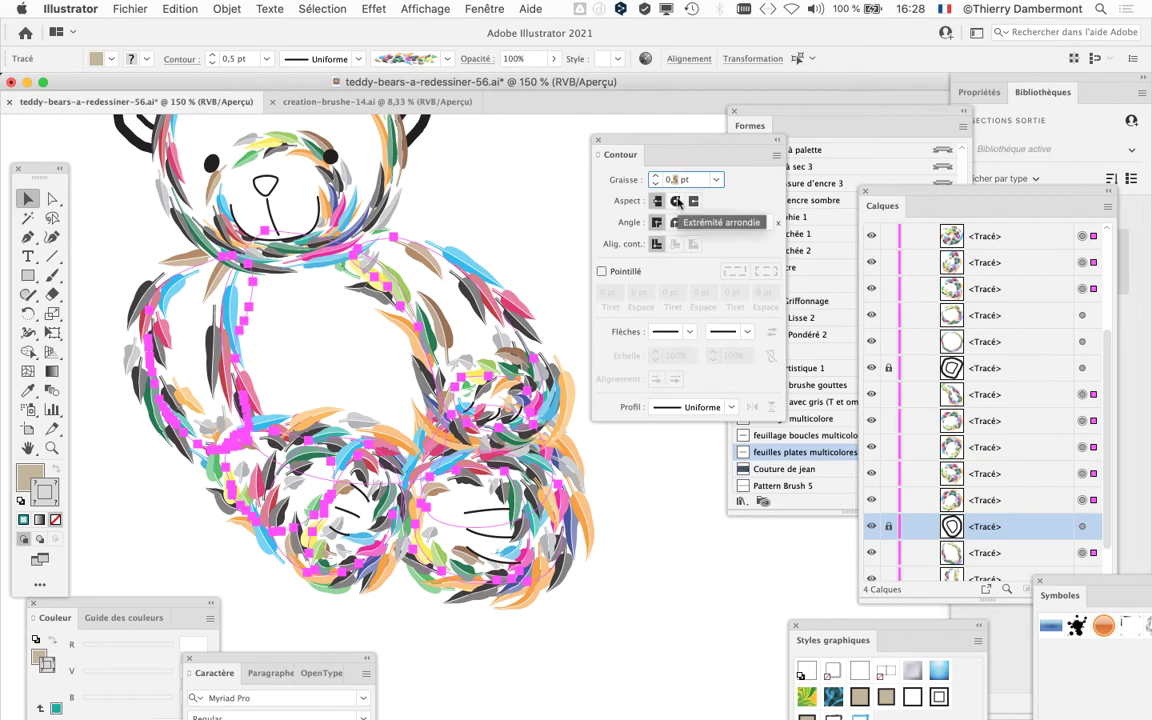
pyautogui.press('Tab')
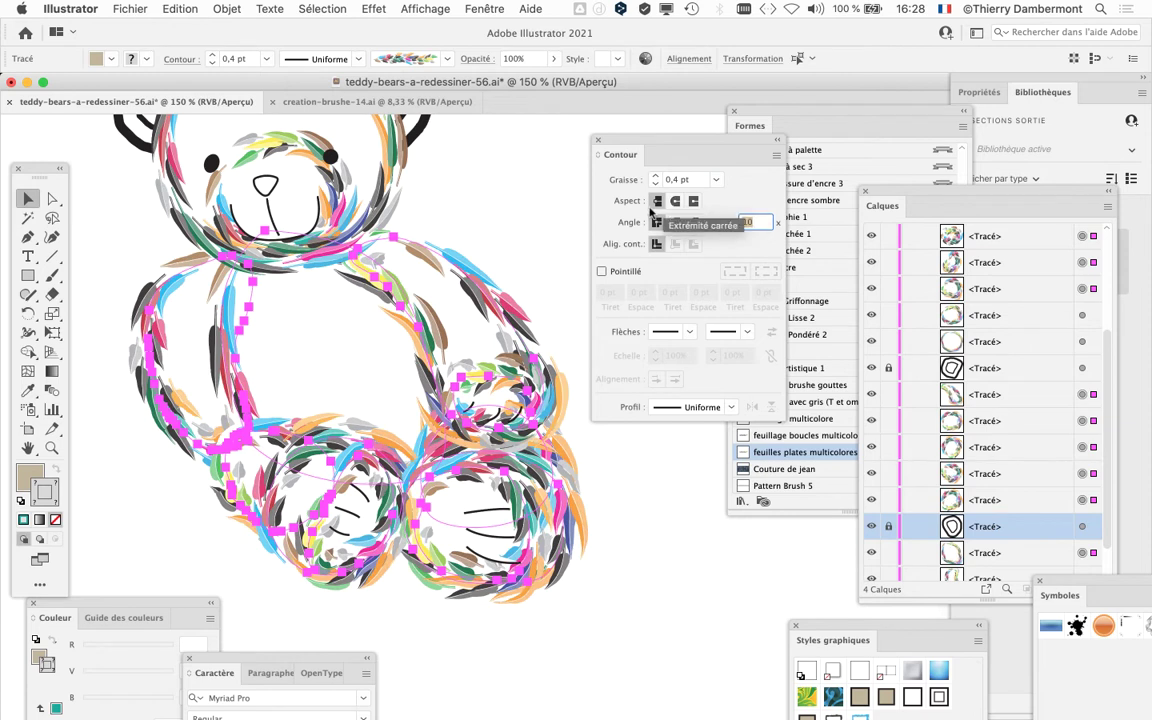
# Reduce the stroke weight of the selected body and limb paths to 0.2 pt
pyautogui.click(678, 180)
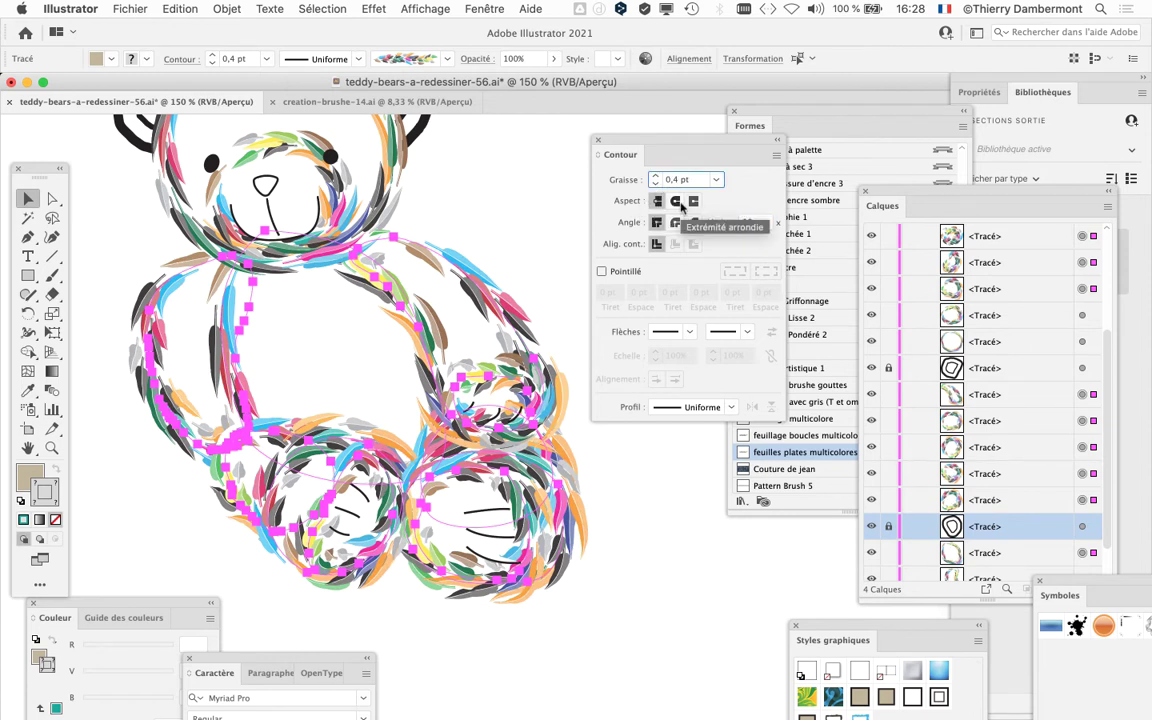
pyautogui.write('2')
pyautogui.press('Tab')
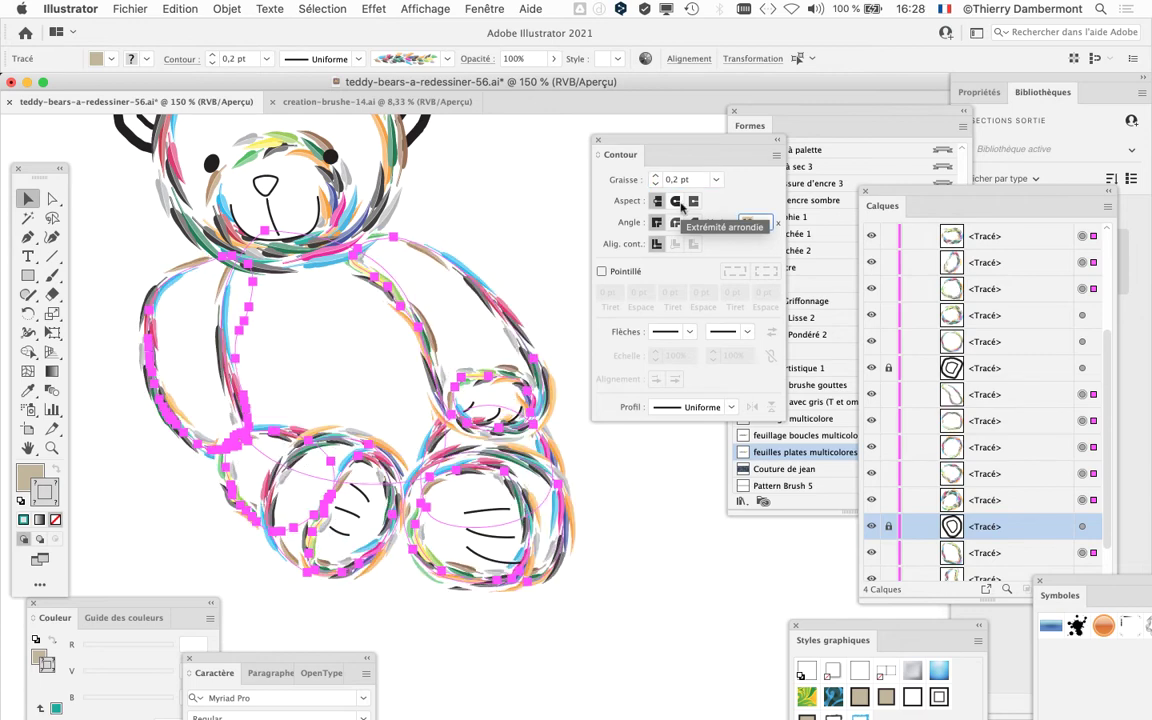
# Deselect the artwork and examine the leaf strokes on the bear's body, arm, paws and feet up close
pyautogui.click(543, 196)
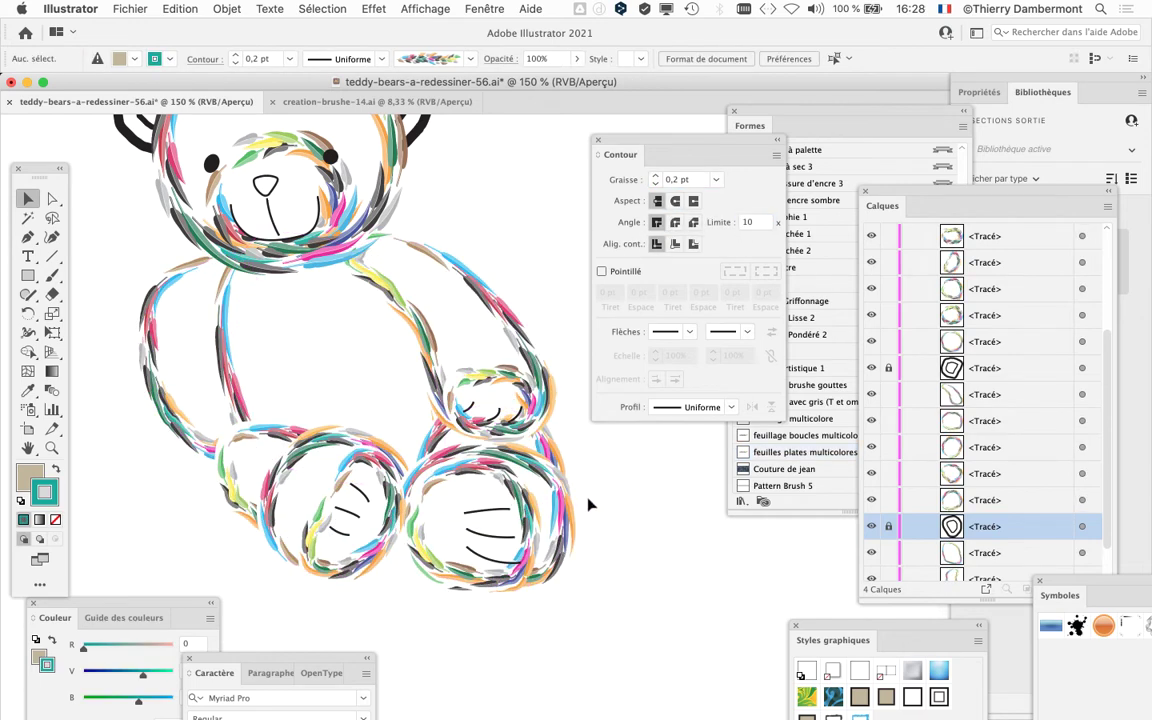
pyautogui.press('super+minus')
pyautogui.scroll(3, 490, 440)
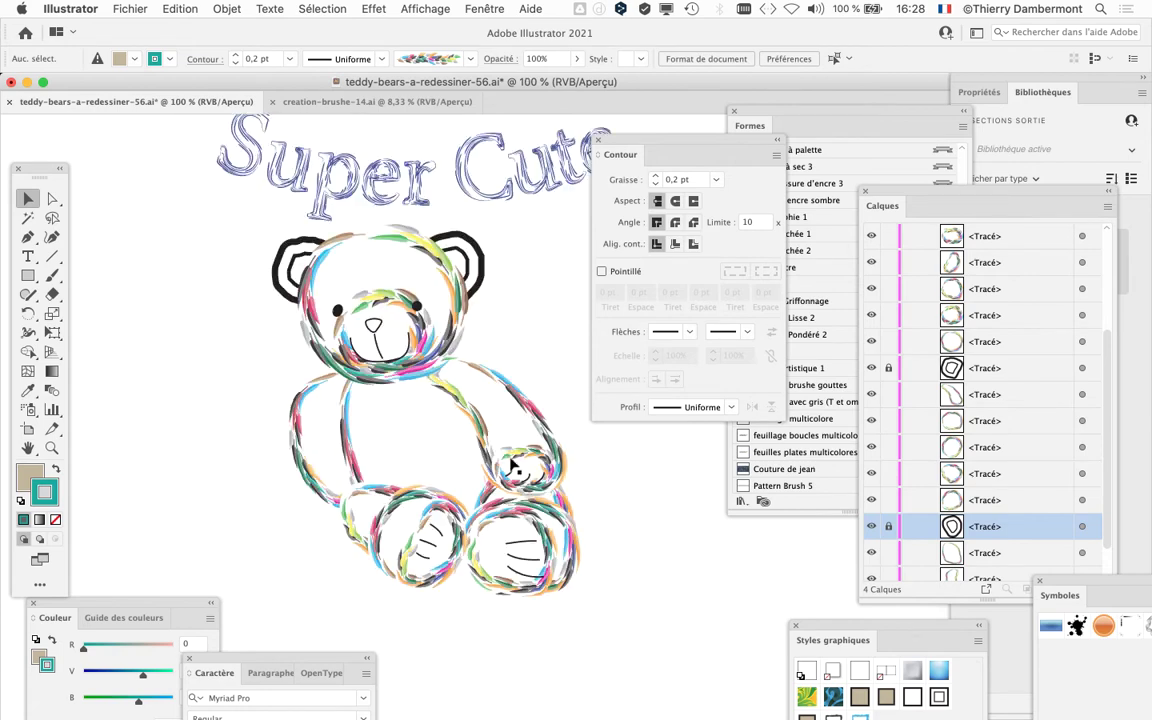
pyautogui.scroll(3, 512, 484)
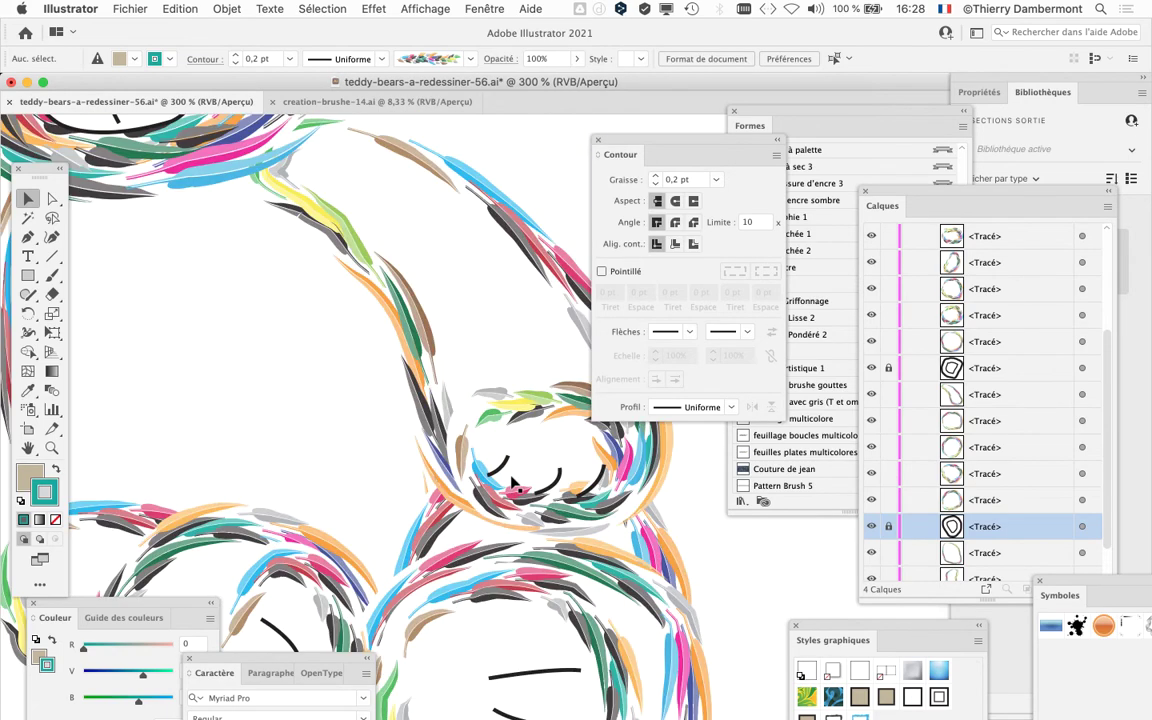
pyautogui.moveTo(480, 588); pyautogui.dragTo(384, 353)
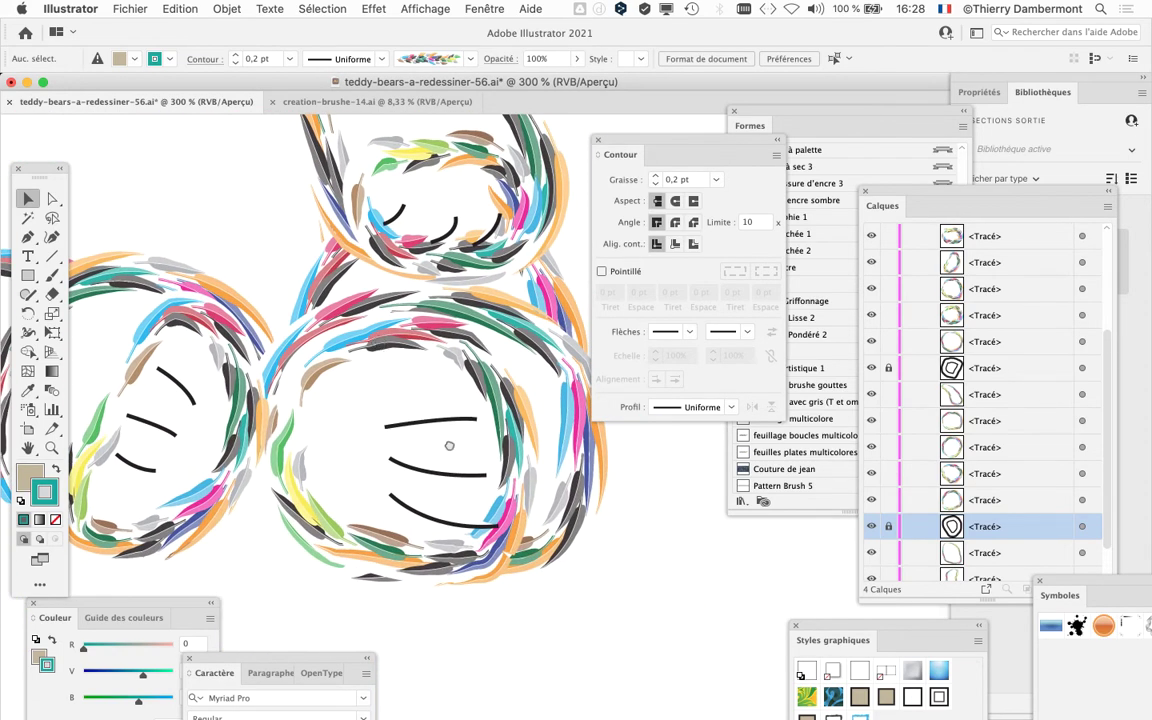
pyautogui.moveTo(449, 445); pyautogui.dragTo(347, 505)
pyautogui.moveTo(407, 346); pyautogui.dragTo(545, 507)
pyautogui.moveTo(360, 375); pyautogui.dragTo(552, 484)
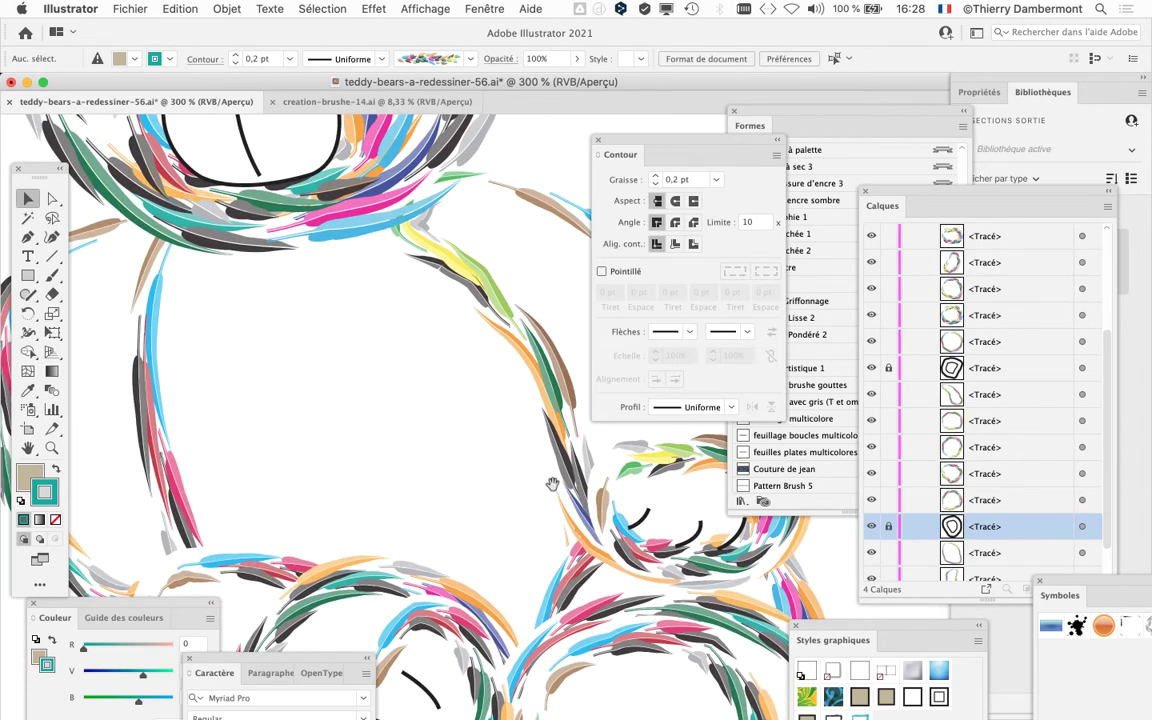
pyautogui.moveTo(413, 416); pyautogui.dragTo(159, 300)
# Try moving the arm path that ends at the raised paw away from the body, and undo the move
pyautogui.click(425, 281)
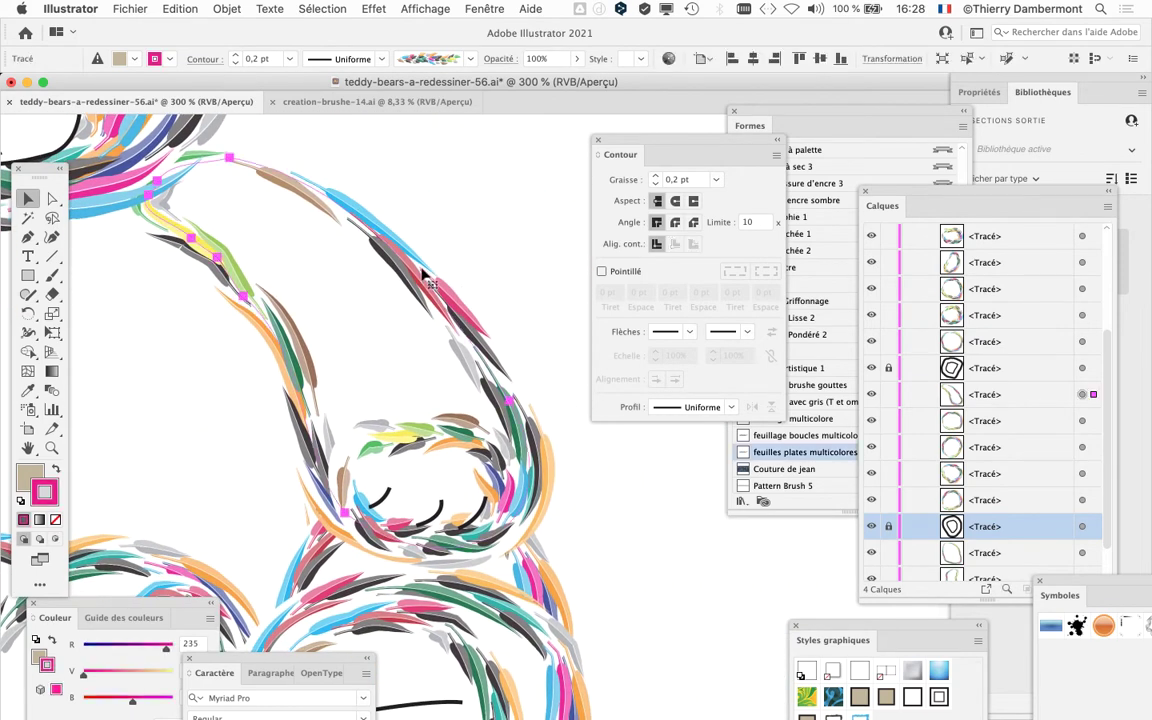
pyautogui.press('super+minus')
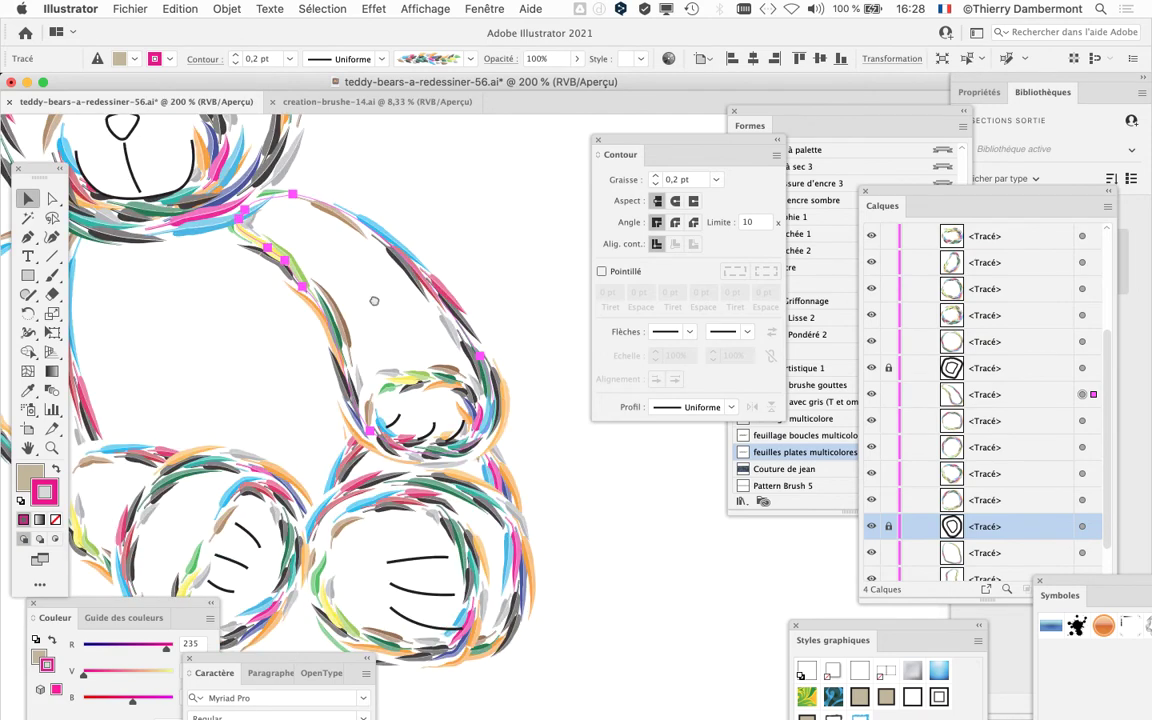
pyautogui.moveTo(282, 288); pyautogui.dragTo(493, 233)
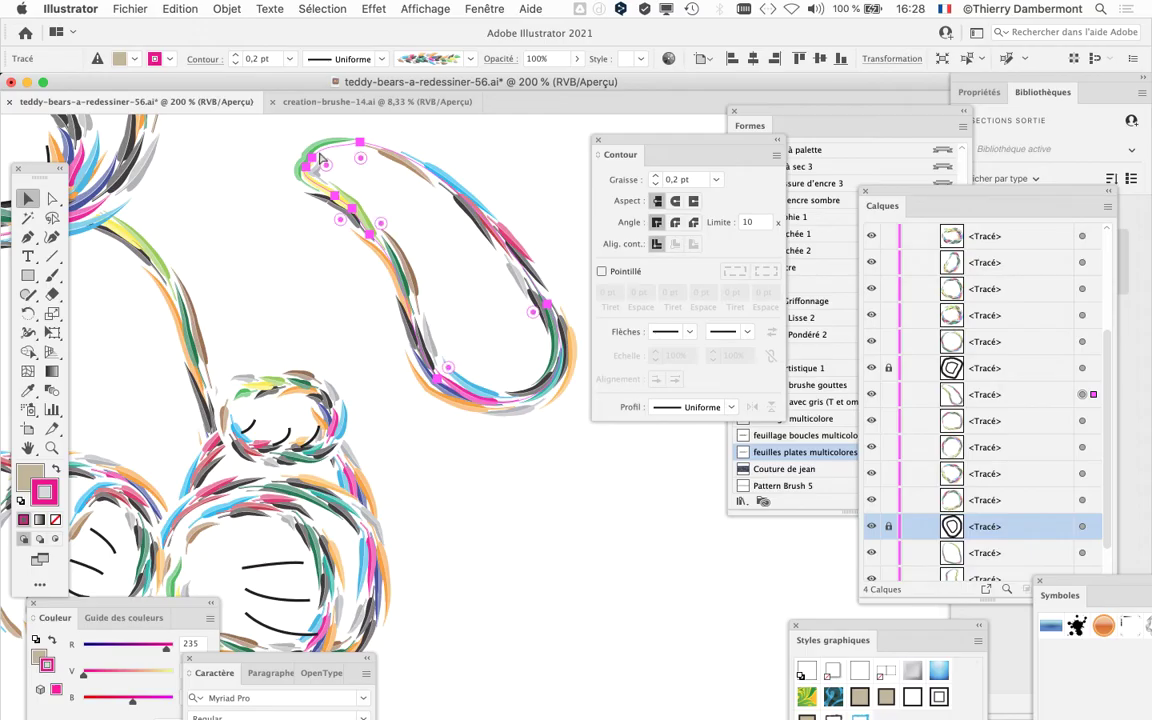
pyautogui.press('super+z')
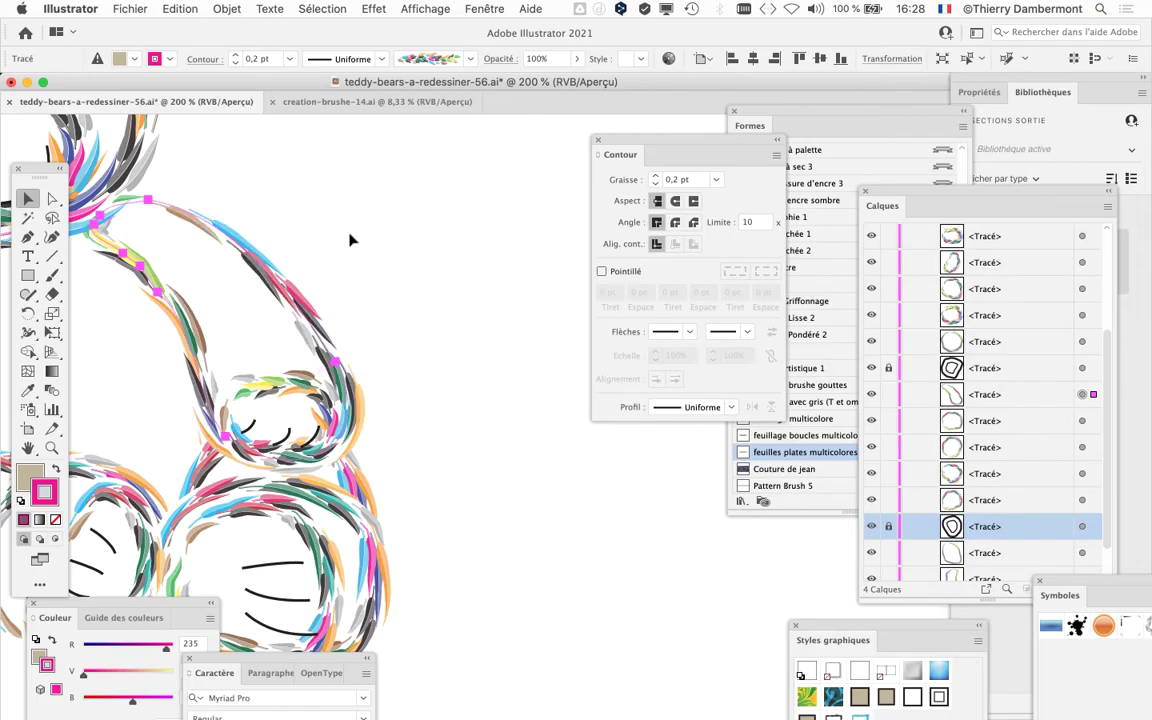
# Examine the raised paw's inner path and the inner path of the foot below it, and review the whole bear
pyautogui.scroll(-1, 362, 286)
pyautogui.click(310, 366)
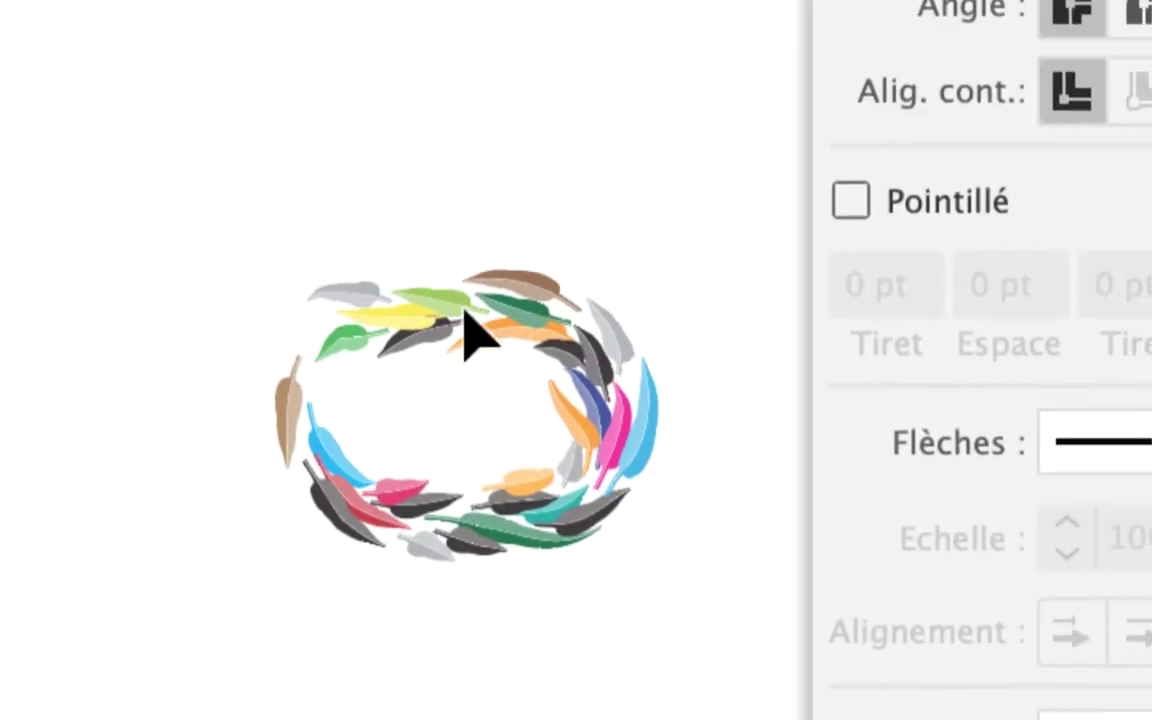
pyautogui.click(190, 345)
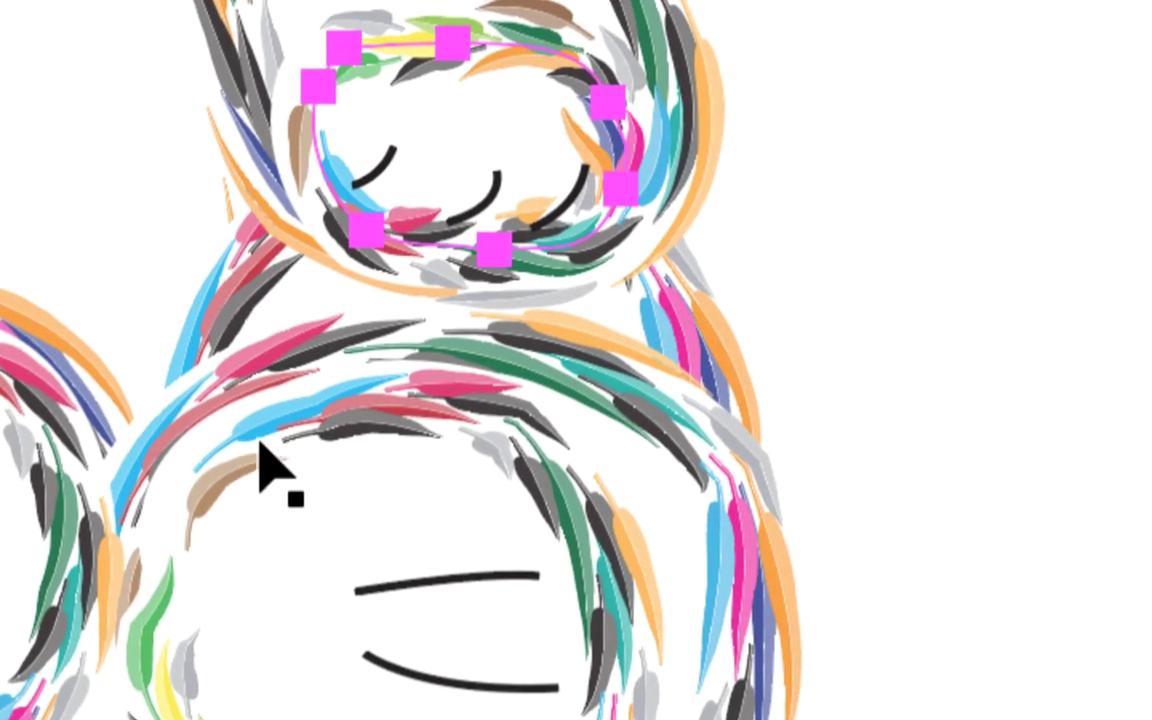
pyautogui.click(260, 443)
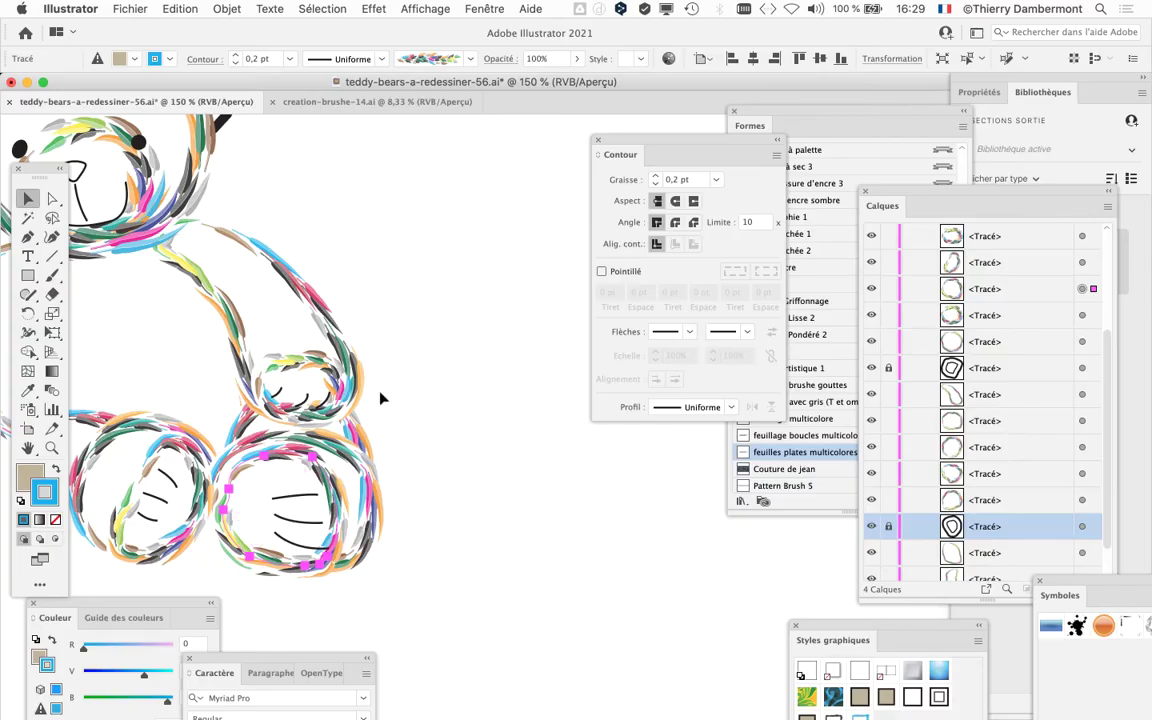
pyautogui.moveTo(380, 398); pyautogui.dragTo(638, 425)
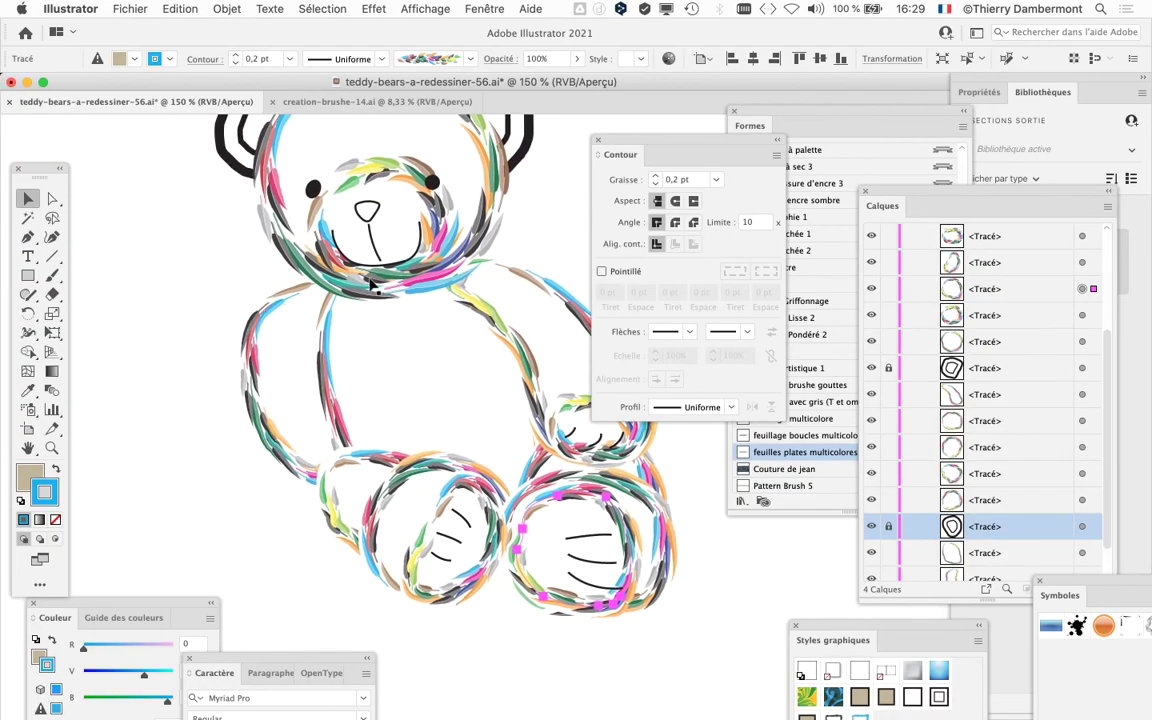
pyautogui.moveTo(397, 345); pyautogui.dragTo(318, 316)
pyautogui.scroll(-1, 412, 447)
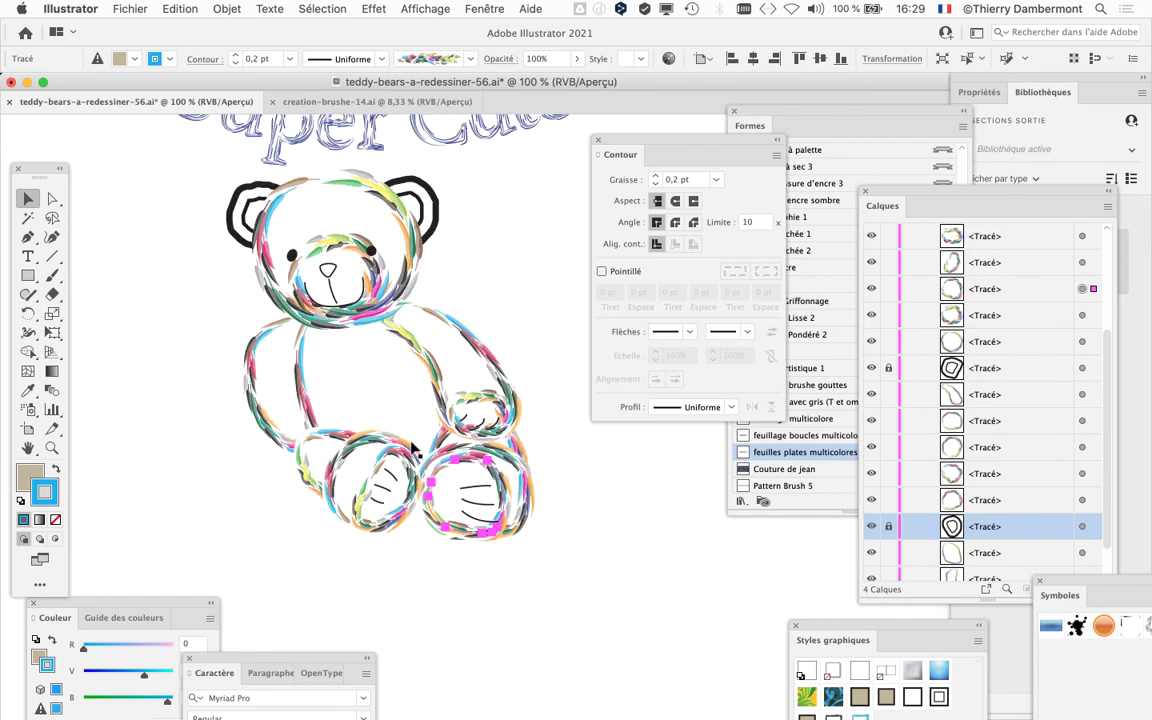
pyautogui.moveTo(485, 432); pyautogui.dragTo(475, 444)
# Save the document as a new Illustrator file named teddy-bears-a-redessiner-57.ai in the teddy bear 15 folder
pyautogui.click(130, 8)
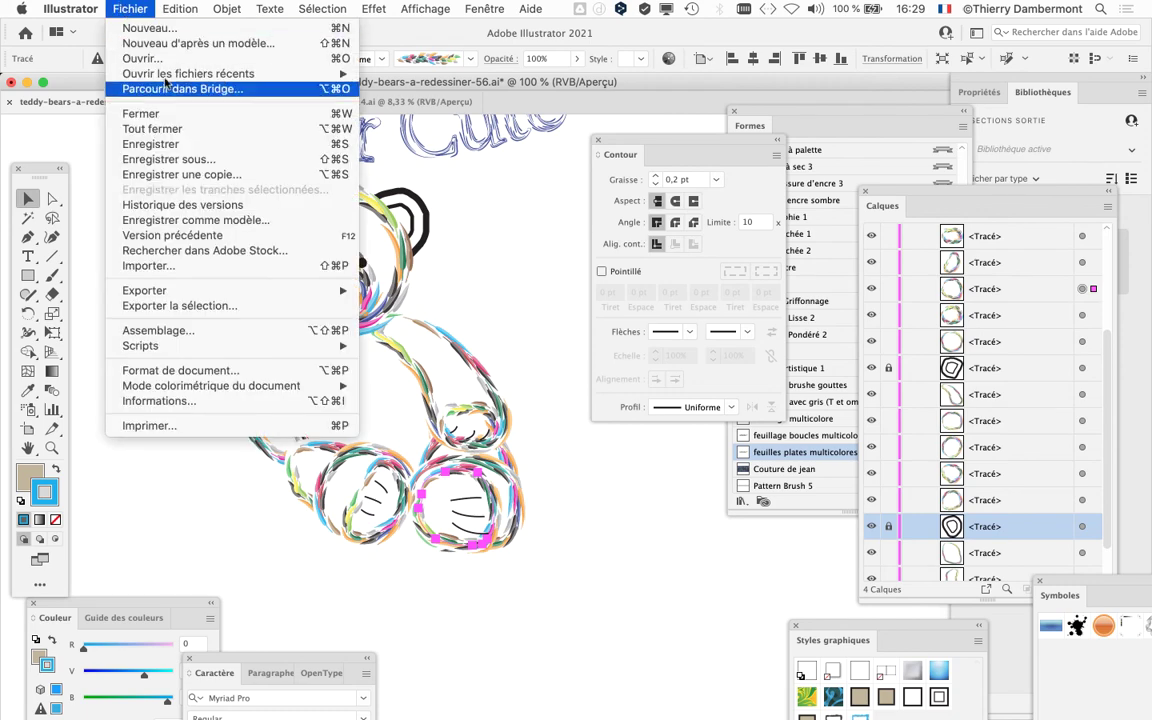
pyautogui.click(178, 152)
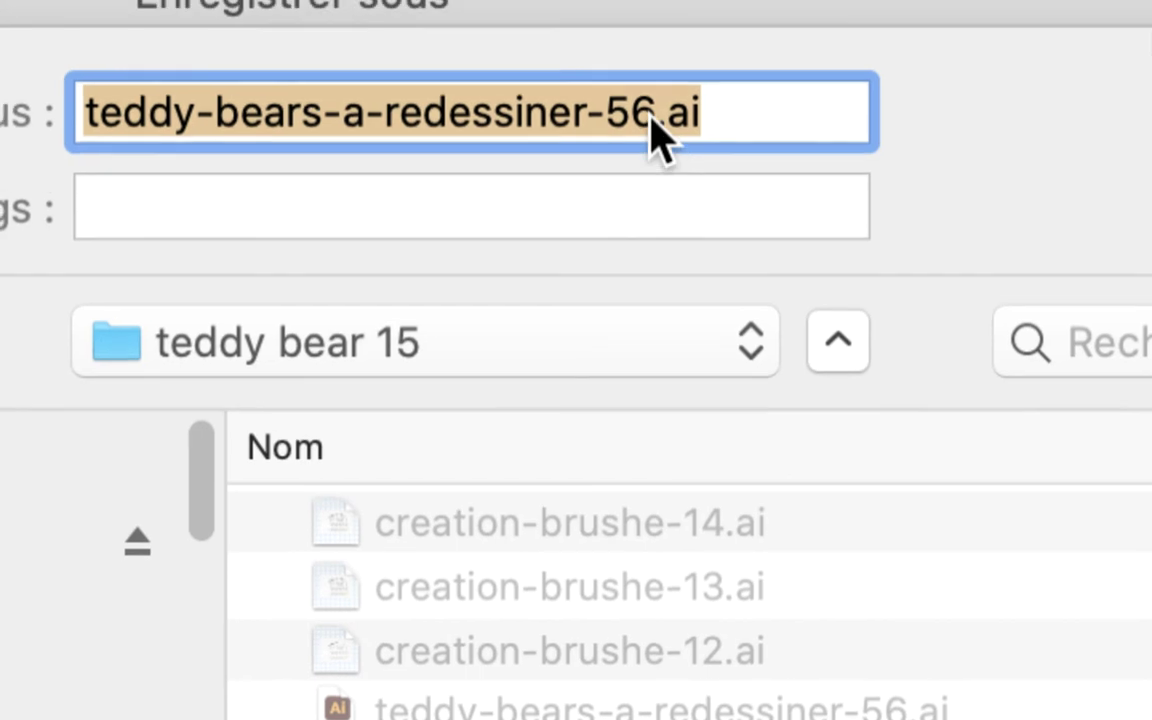
pyautogui.click(651, 118)
pyautogui.hotkey('shift', 'Left')
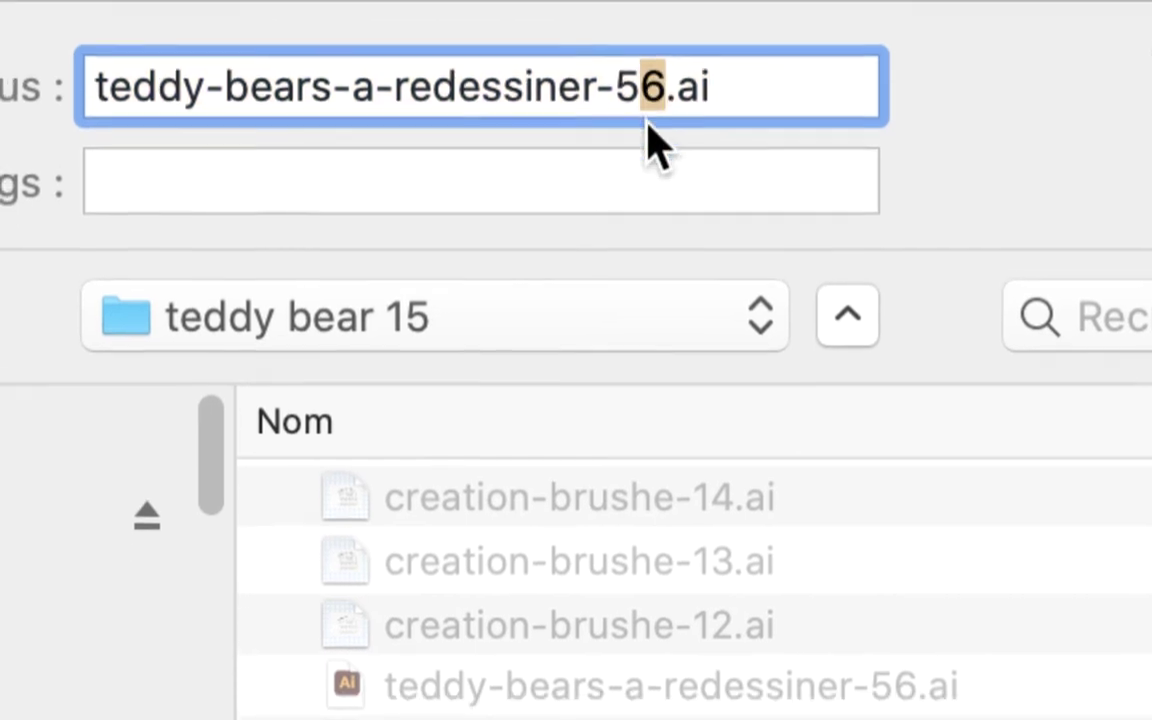
pyautogui.write('7')
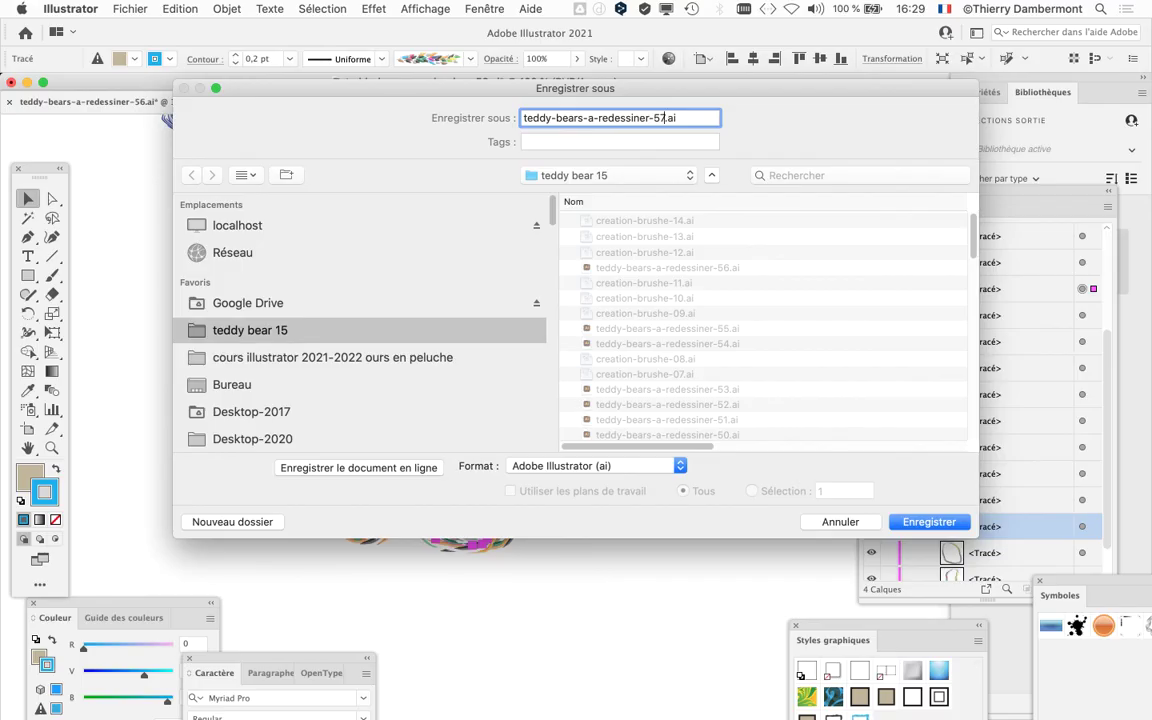
pyautogui.press('Return')
pyautogui.press('Return')
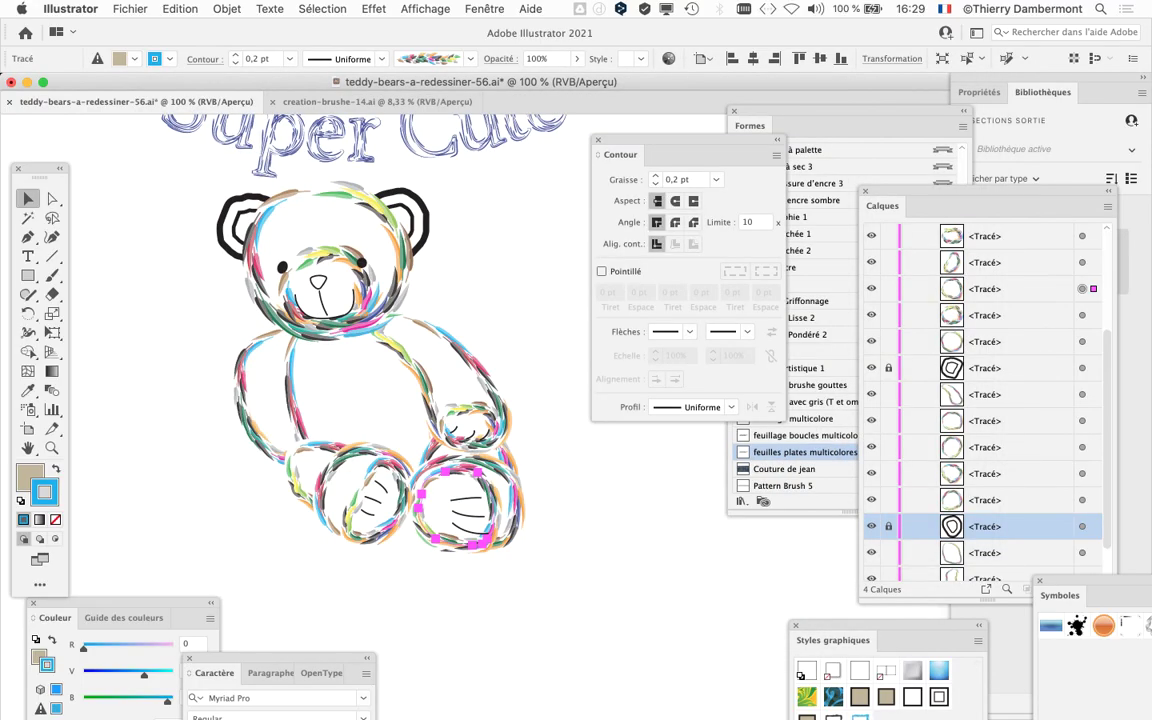